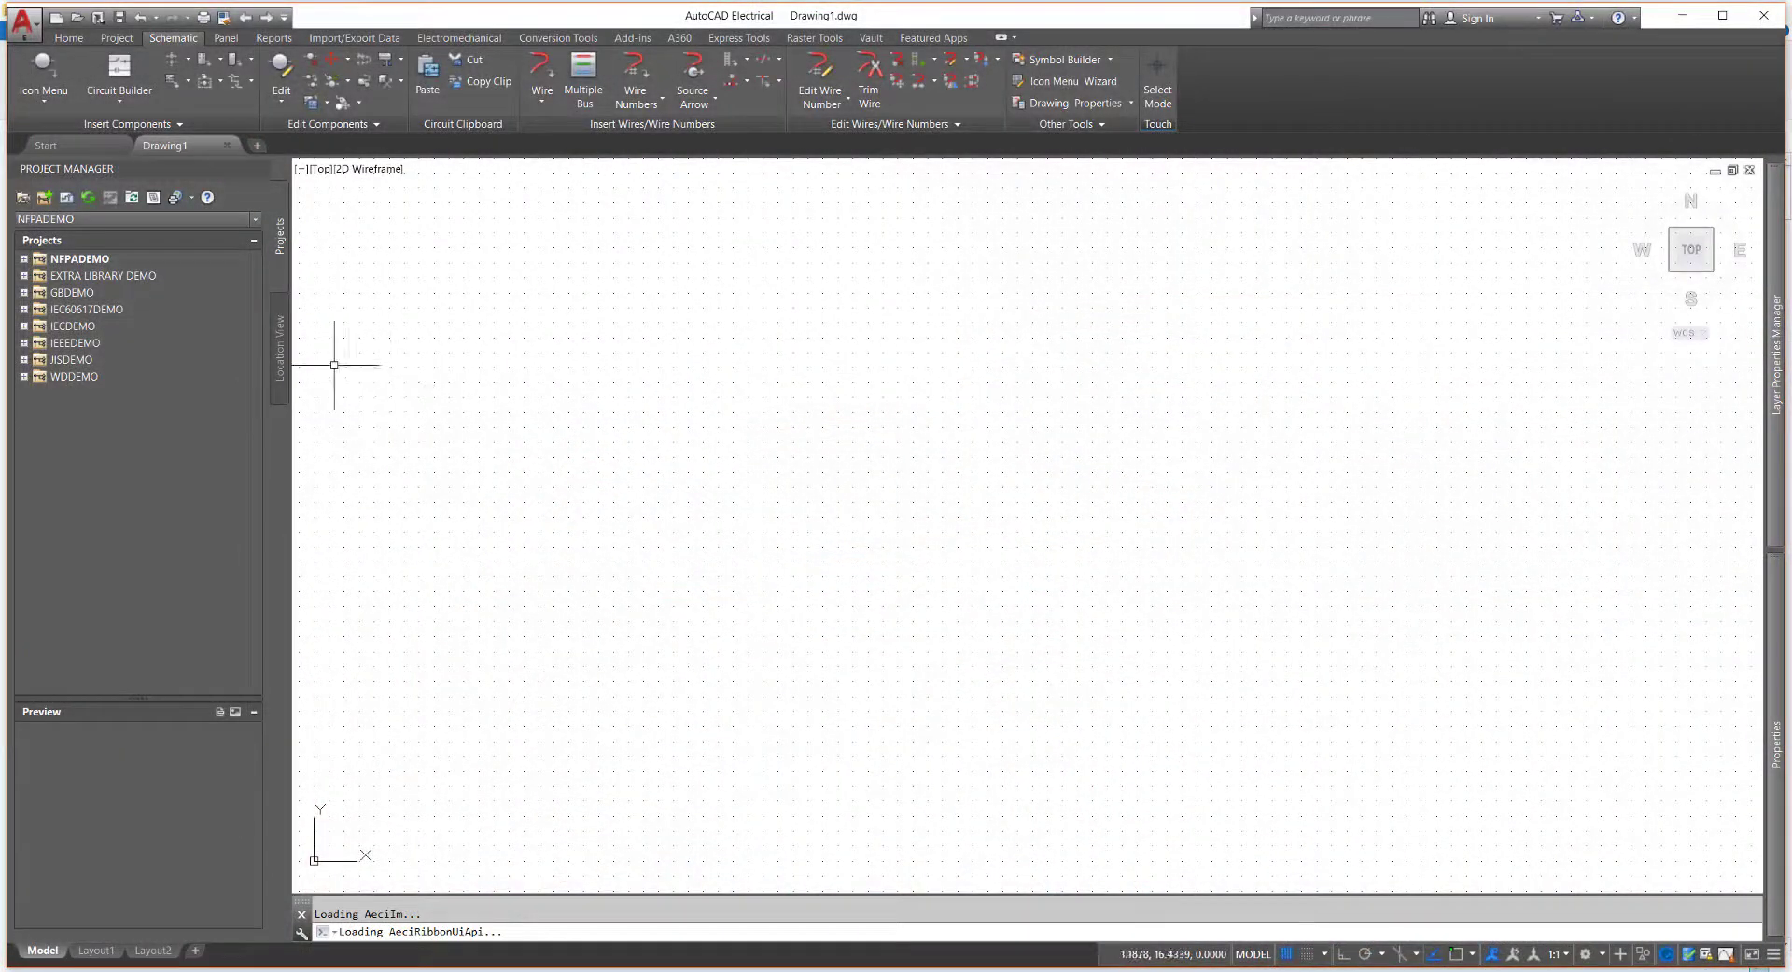
# Expand the SCHEMATIC folder in Project Manager and open demo04.dwg.
pyautogui.click(23, 259)
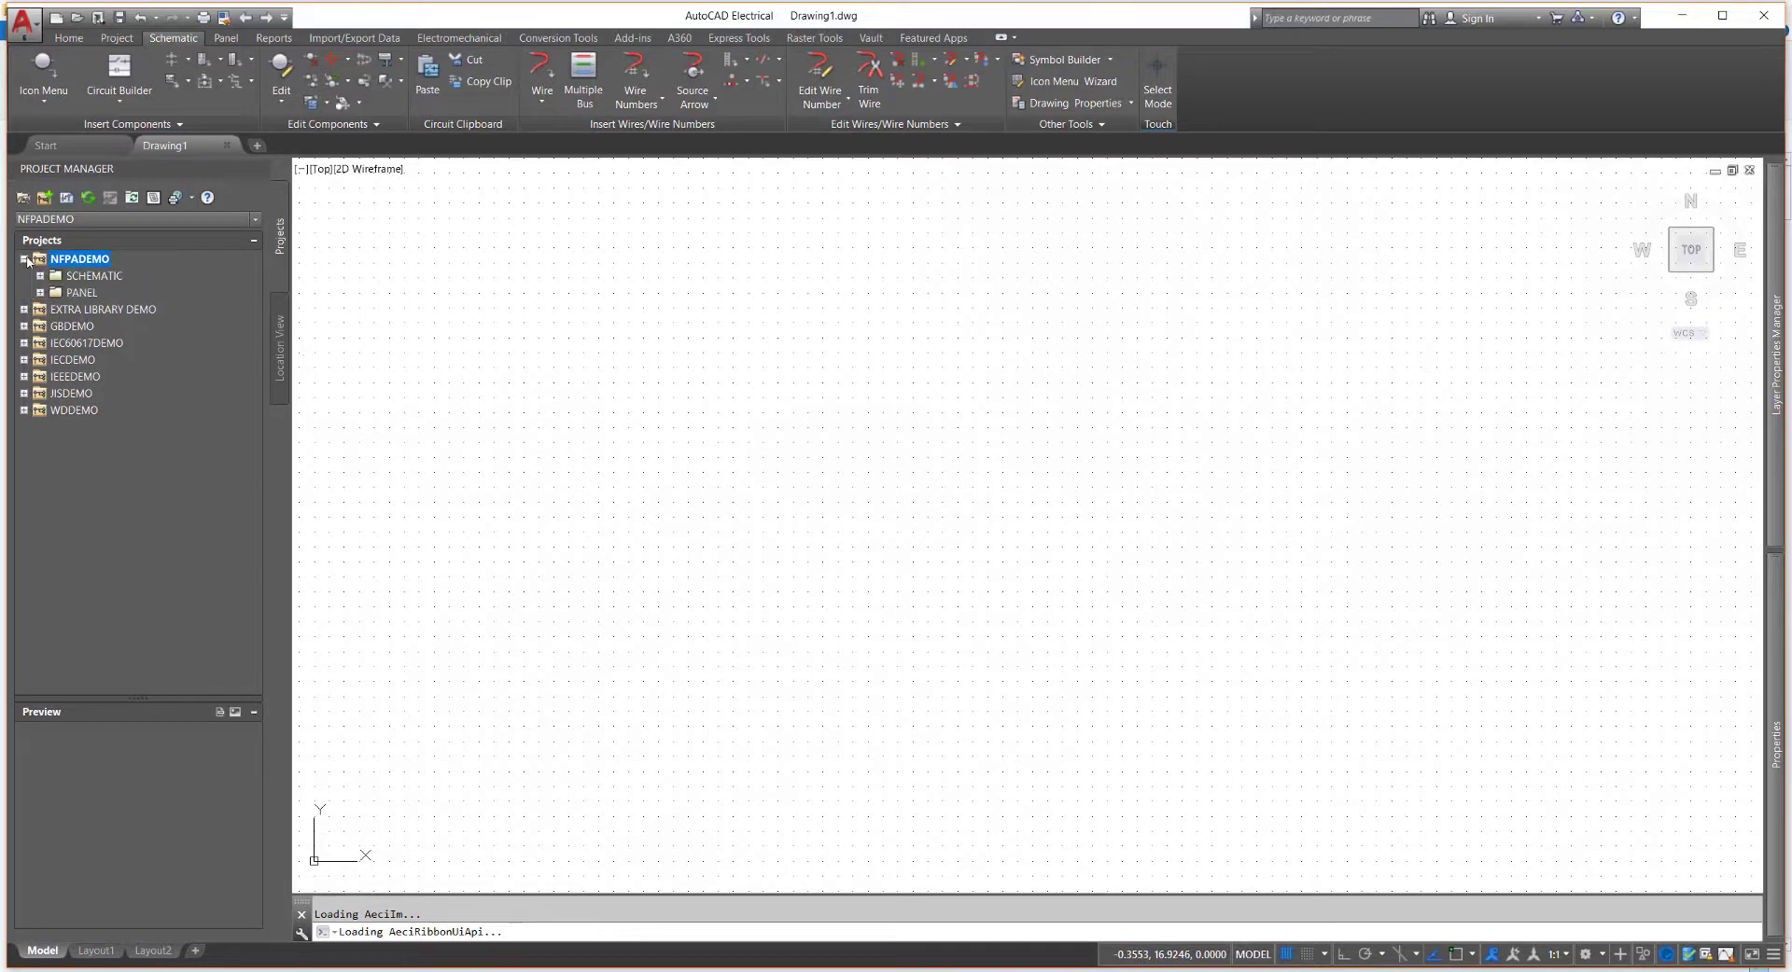
pyautogui.click(41, 276)
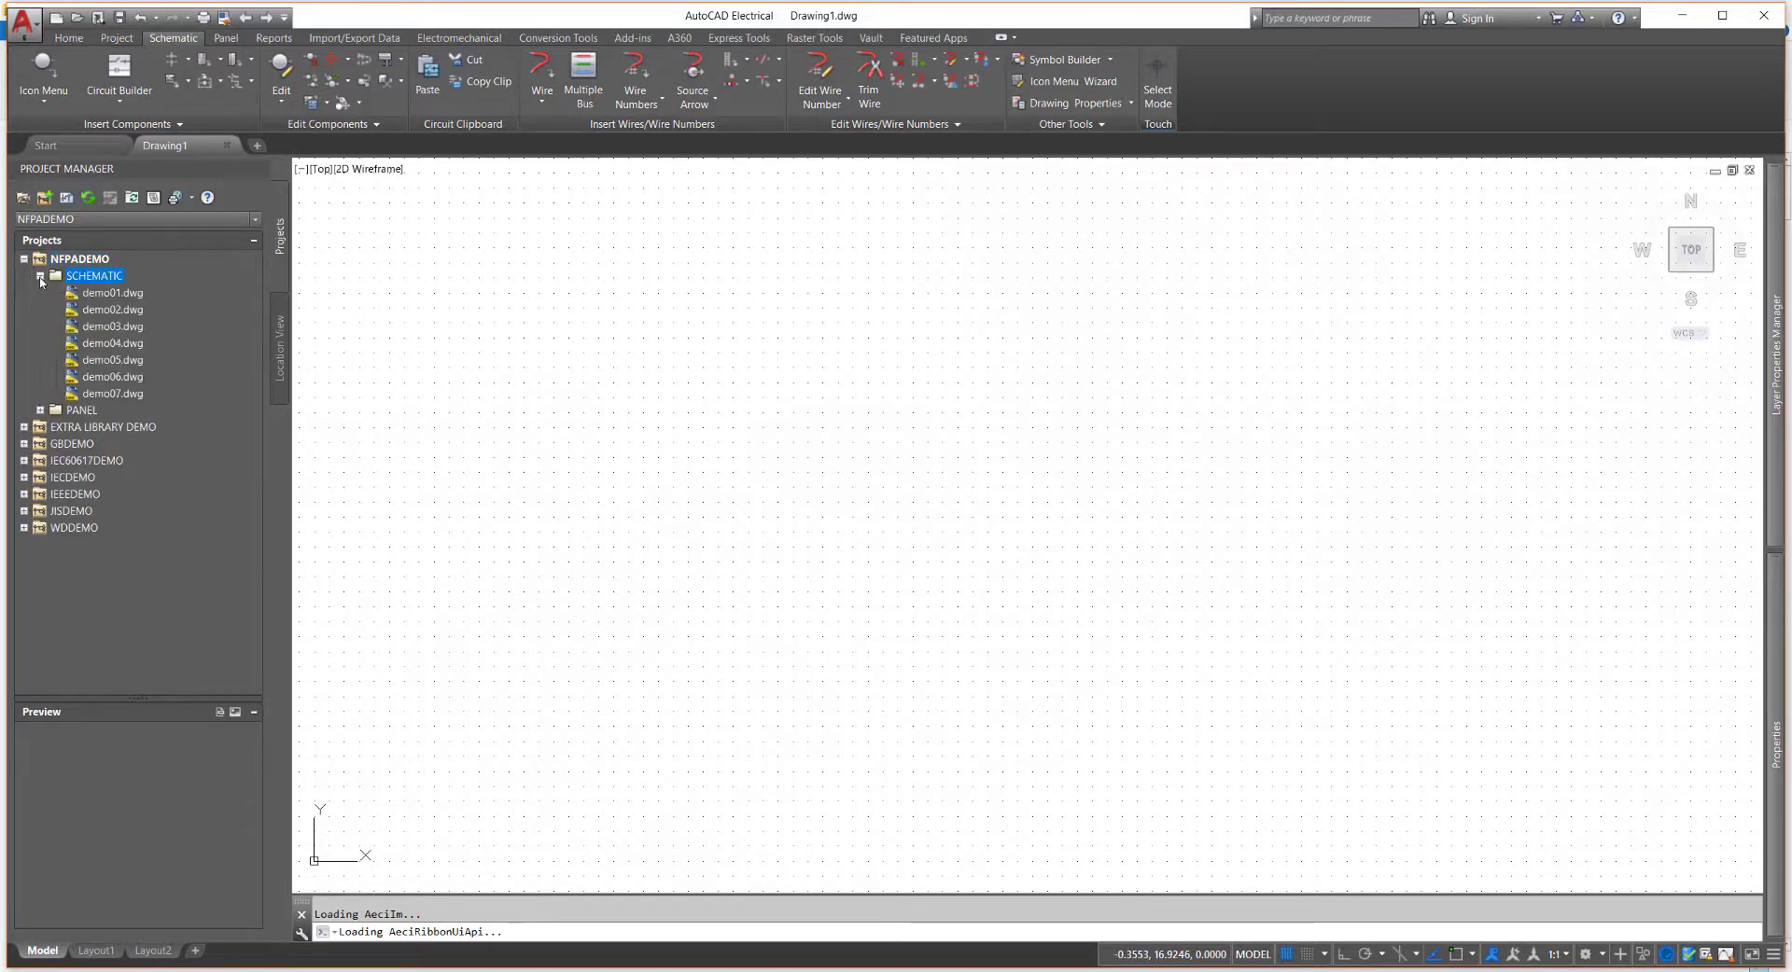
pyautogui.click(121, 343)
pyautogui.rightClick(124, 346)
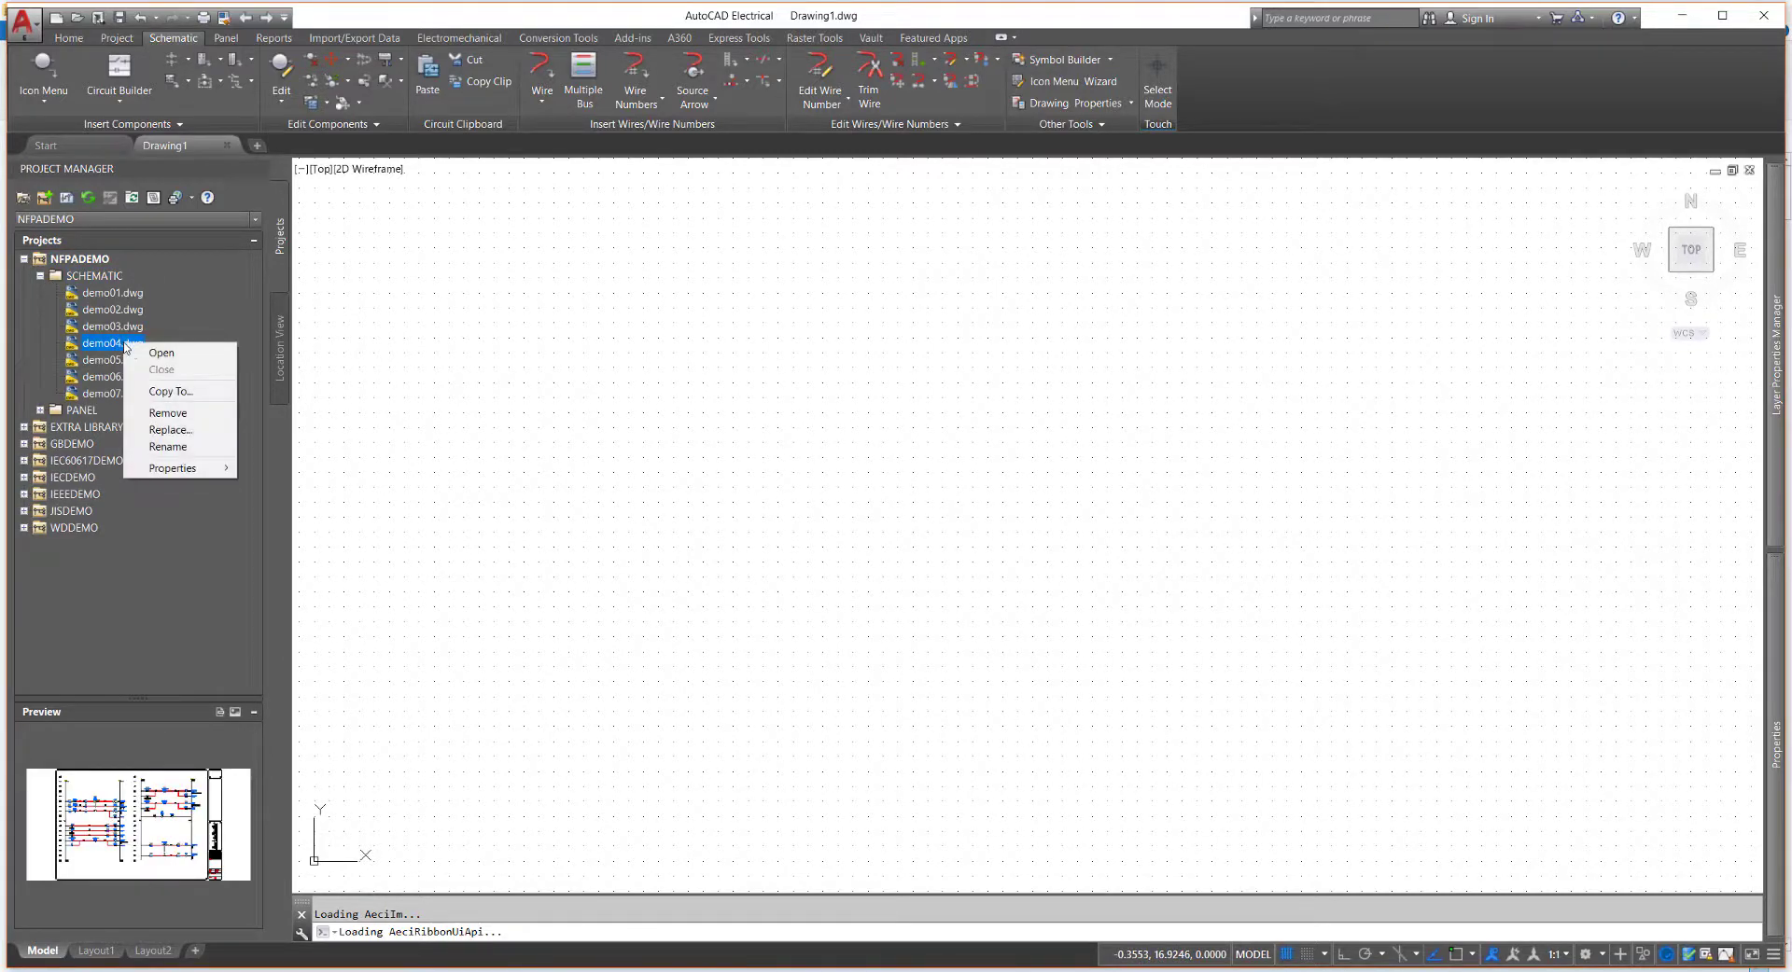
pyautogui.click(173, 358)
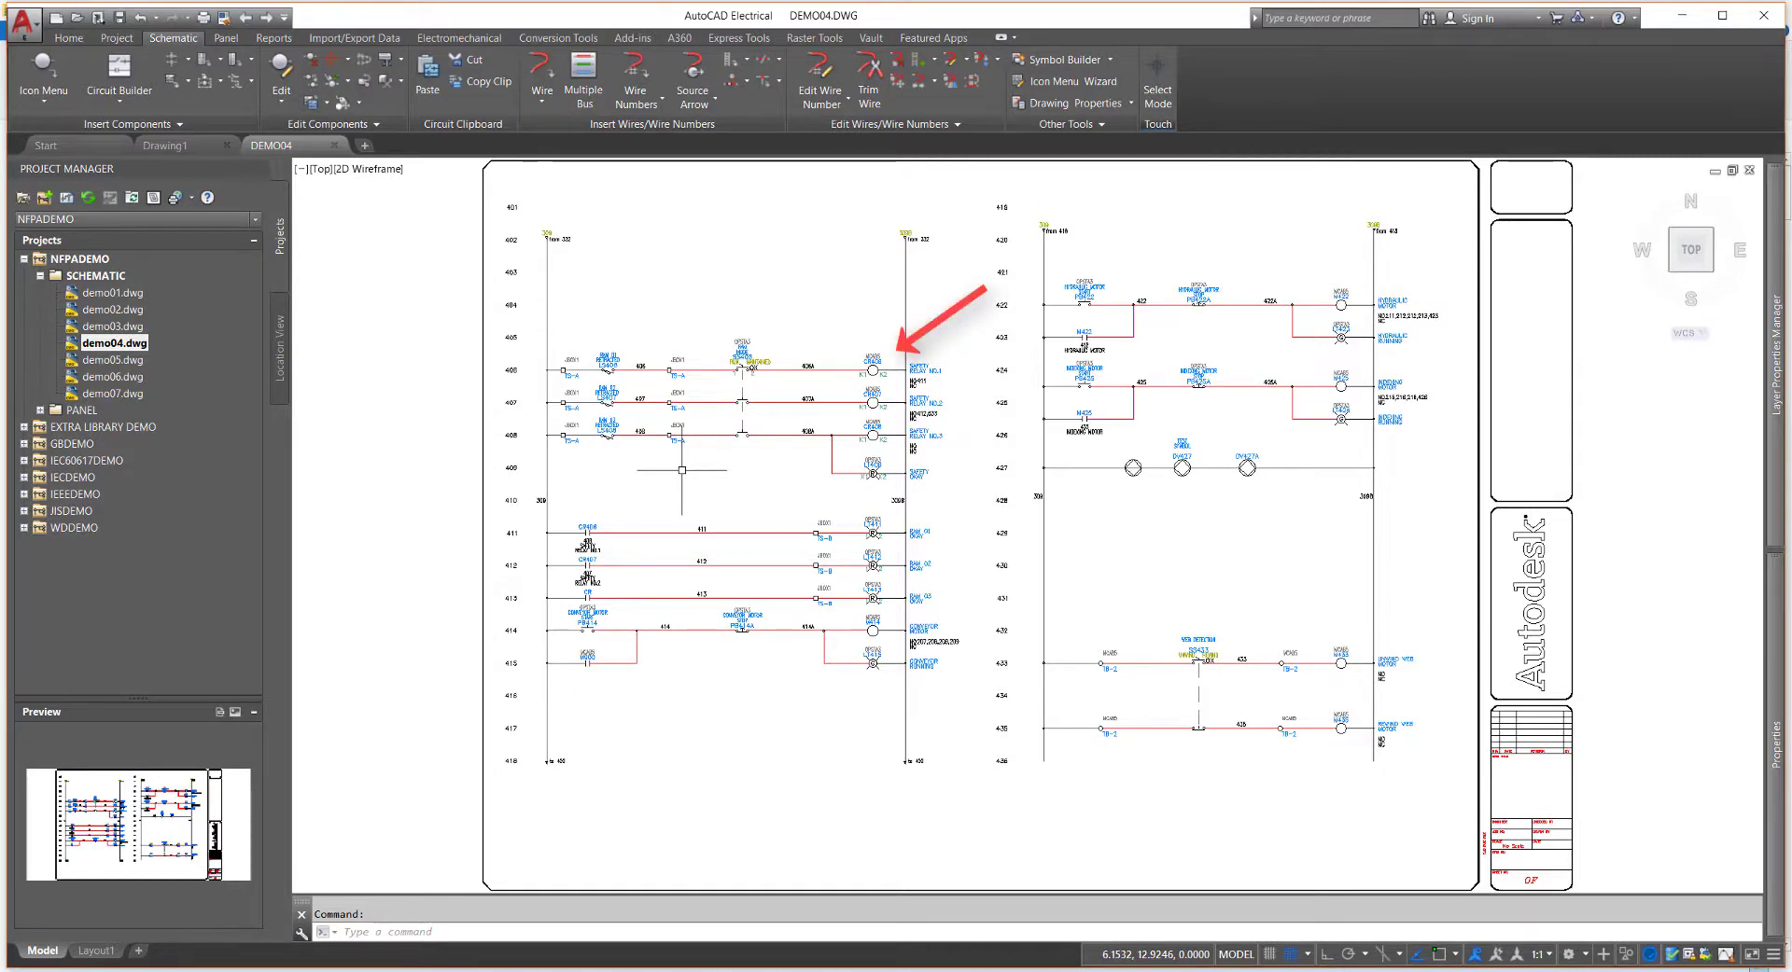
# Edit relay coil CR406 (SAFETY RELAY NO.1) and look up its part in the Catalog Browser.
pyautogui.click(874, 361)
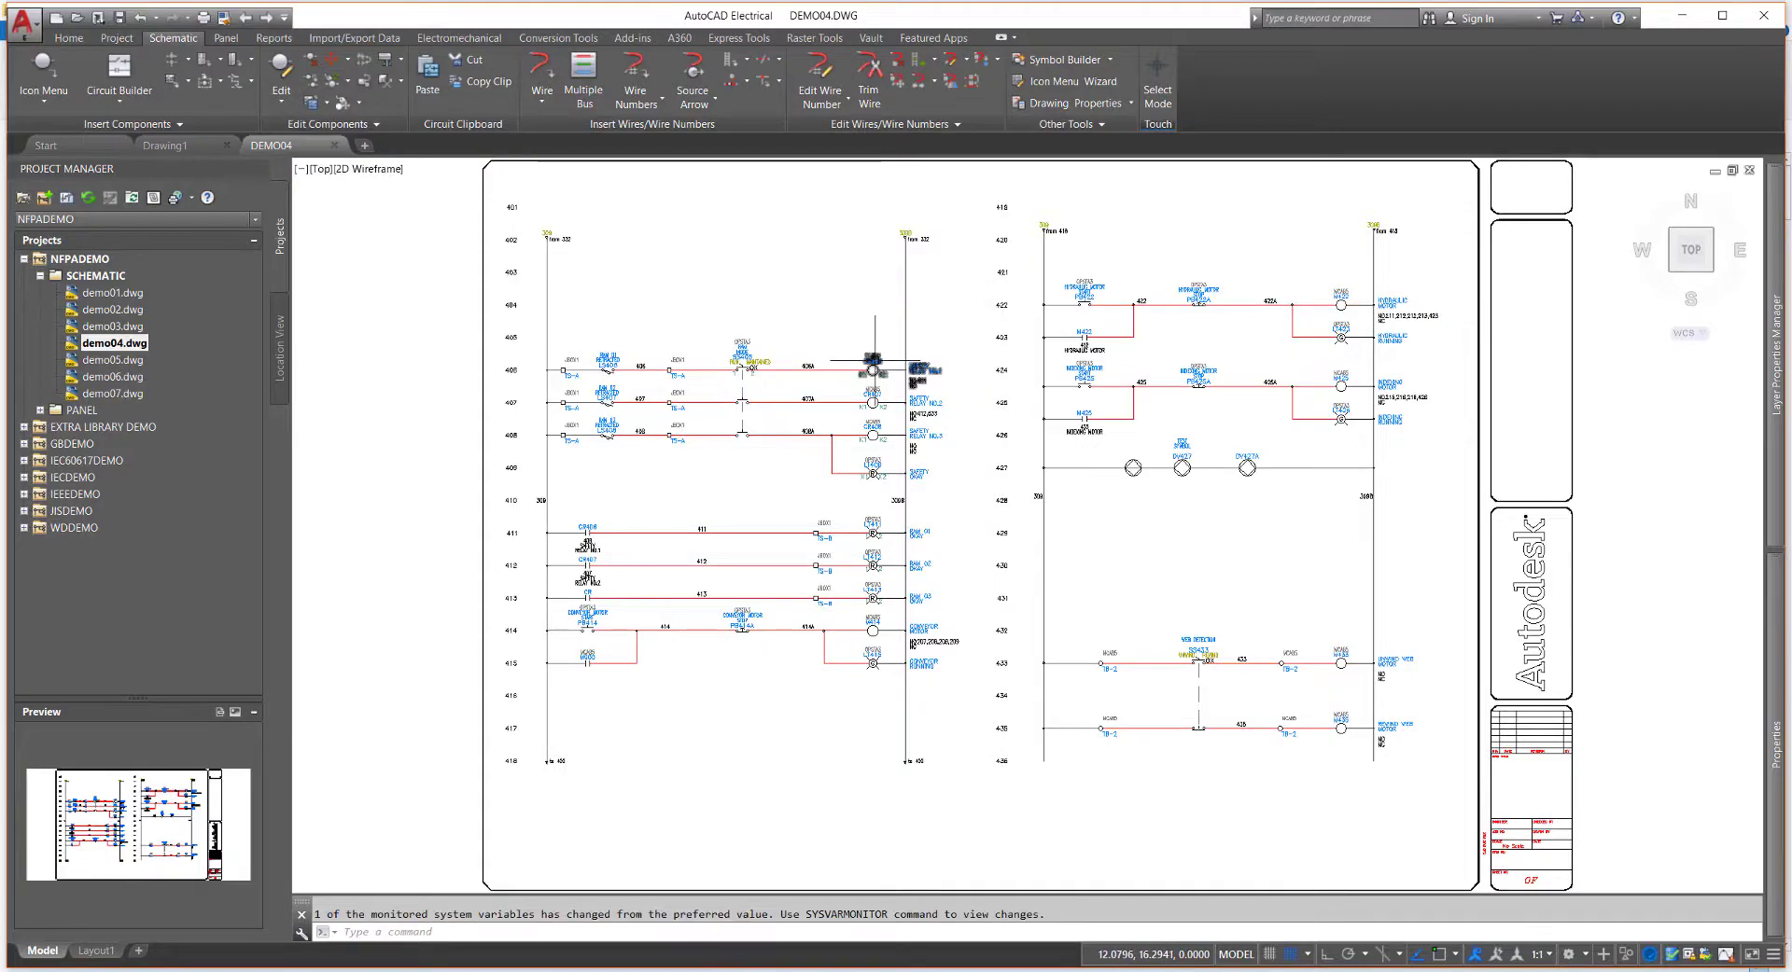
pyautogui.rightClick(874, 361)
pyautogui.click(884, 324)
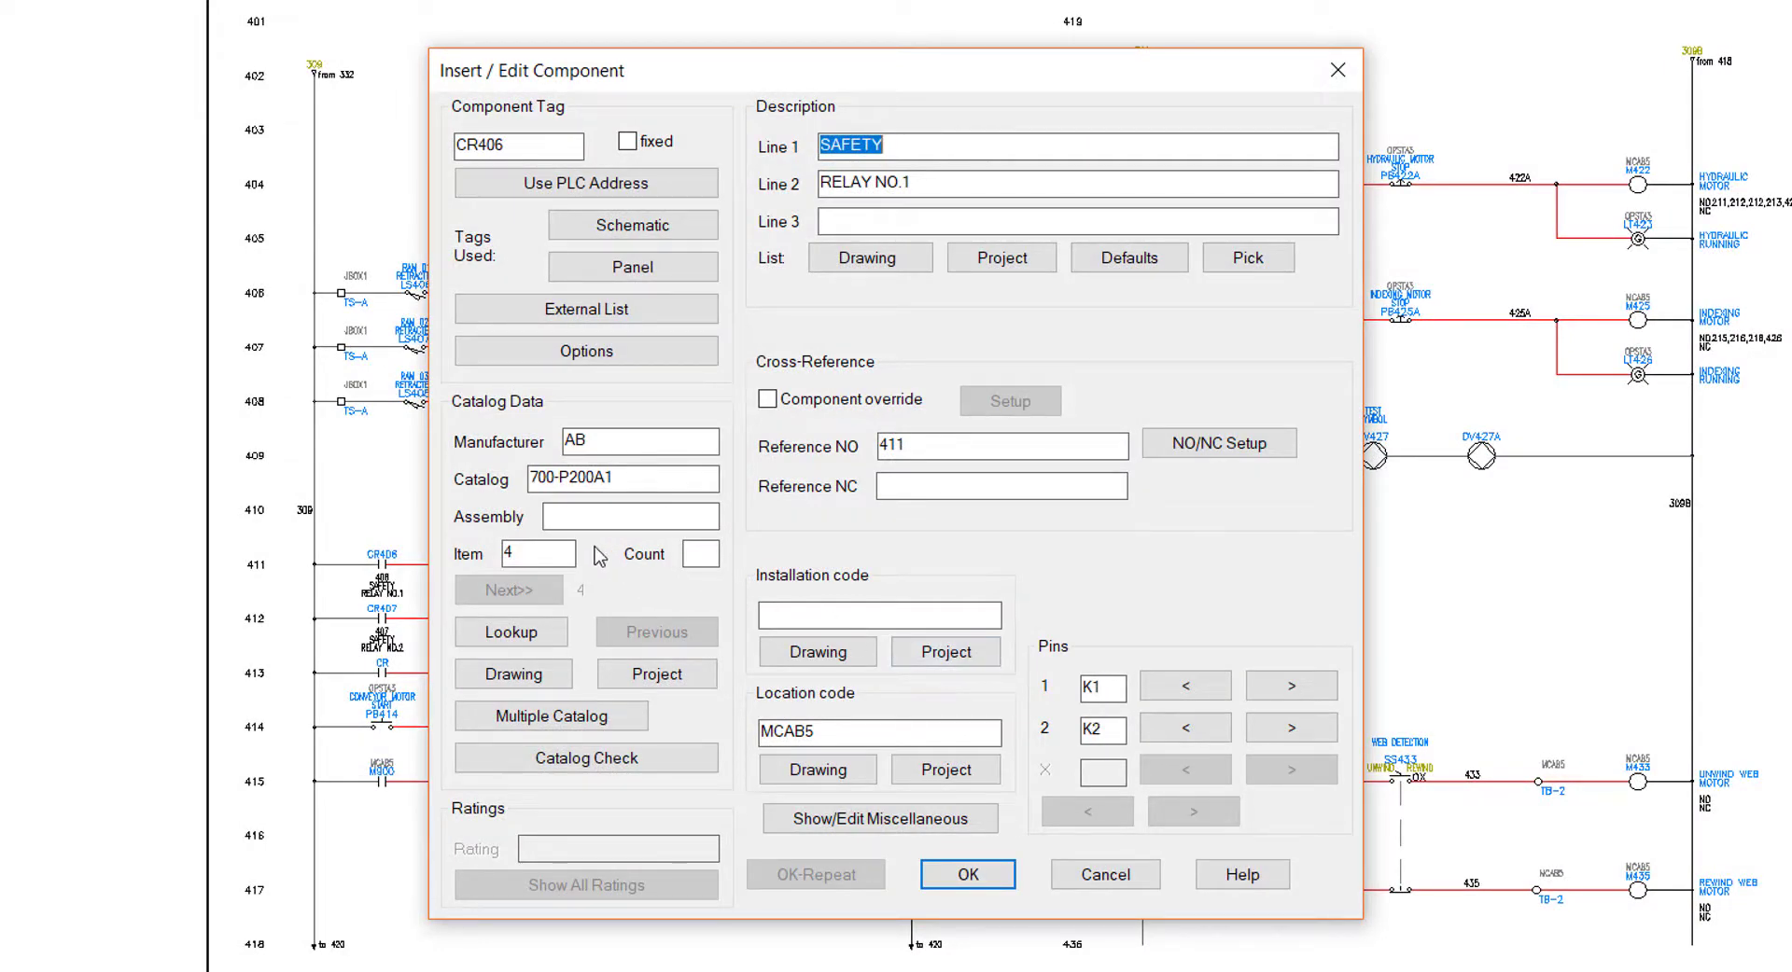
pyautogui.click(541, 632)
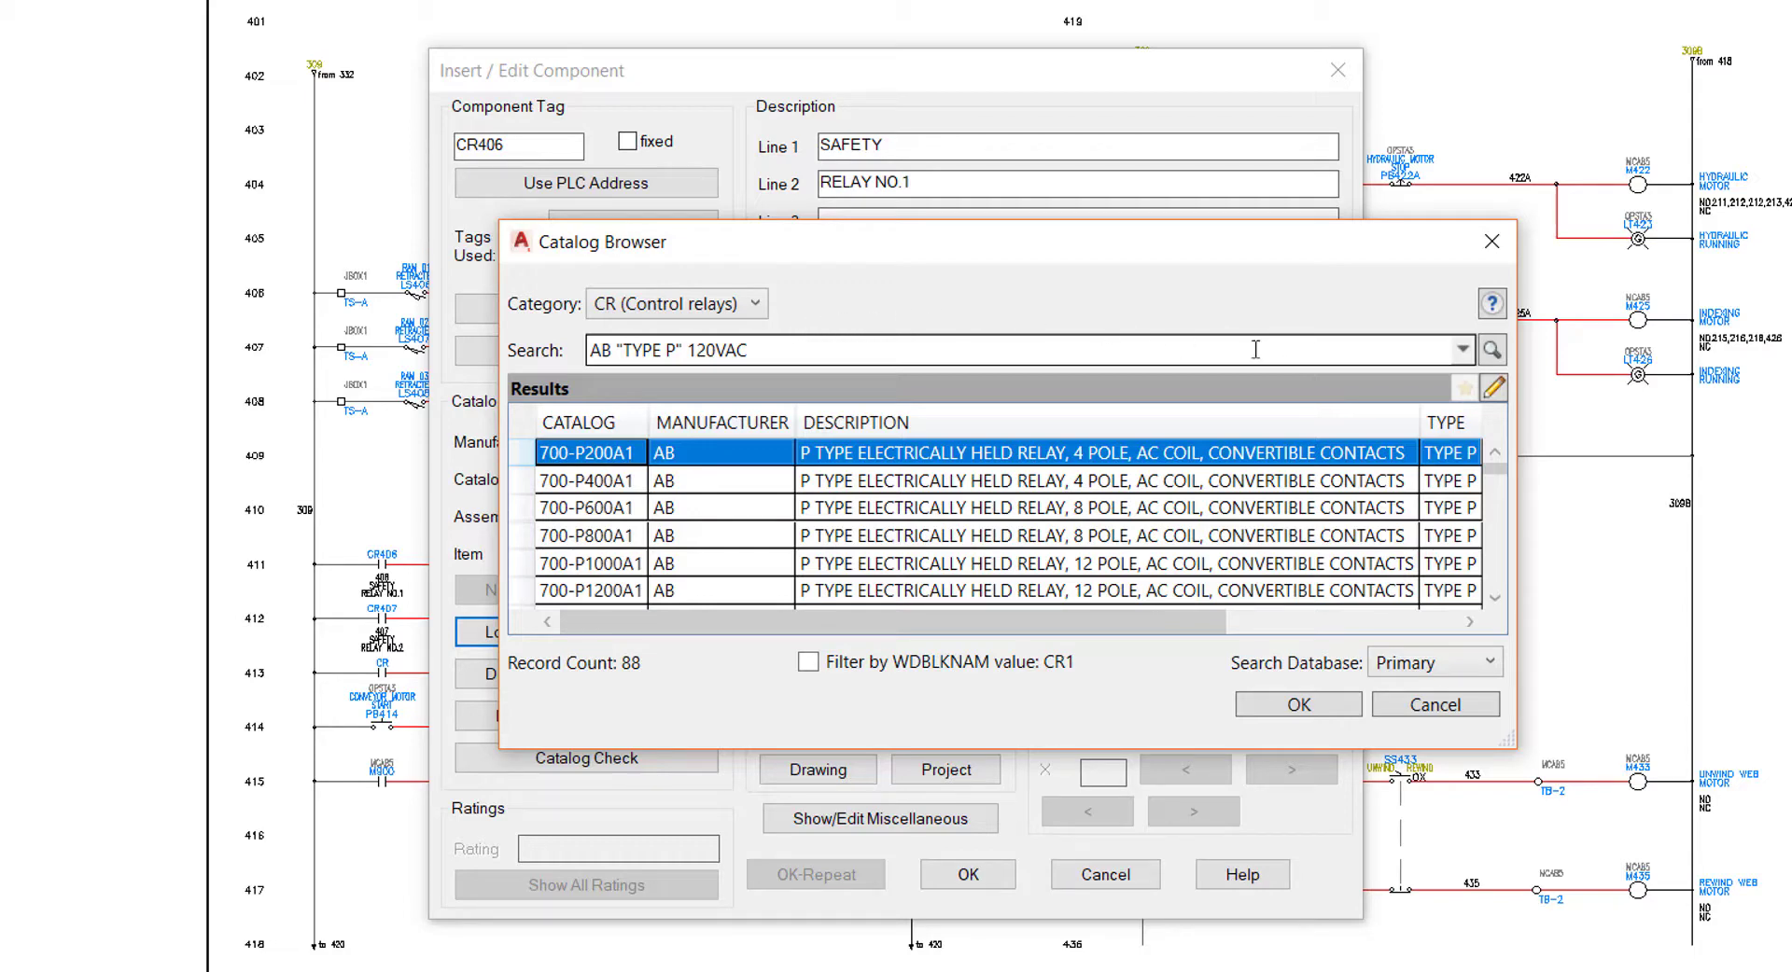
# Switch the Catalog Browser to Edit Mode and scroll across the relay records' columns and rows.
pyautogui.click(1492, 389)
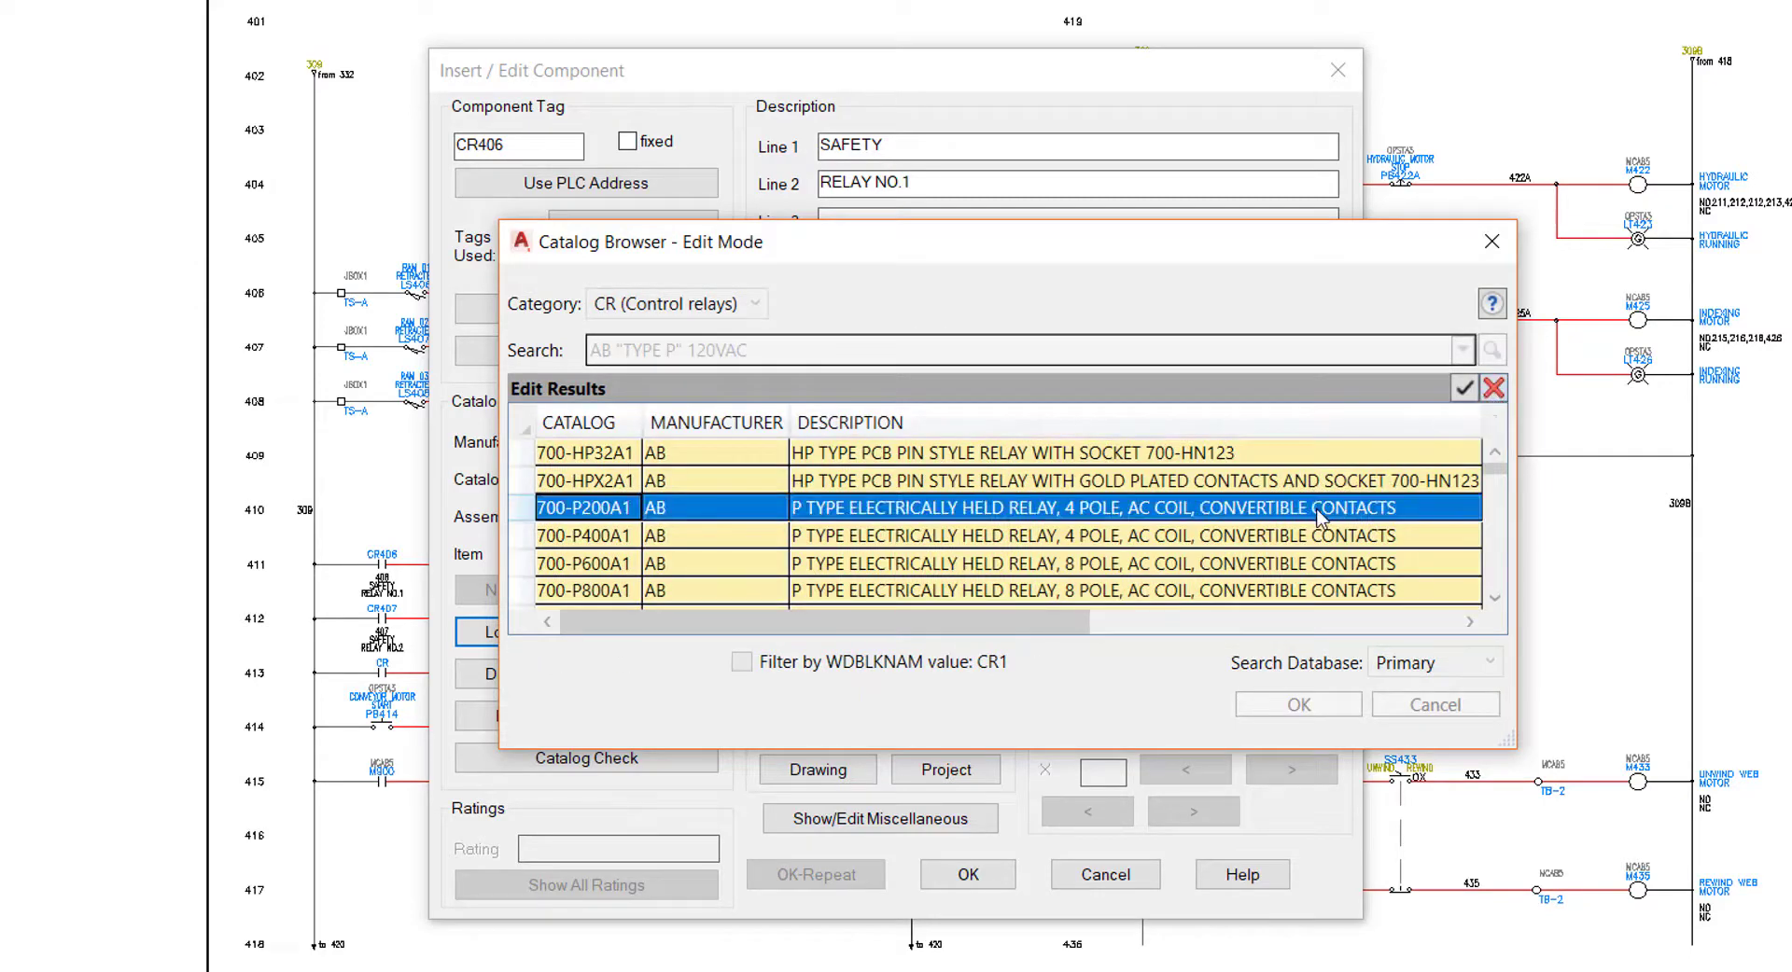
pyautogui.moveTo(1004, 628); pyautogui.dragTo(1302, 628)
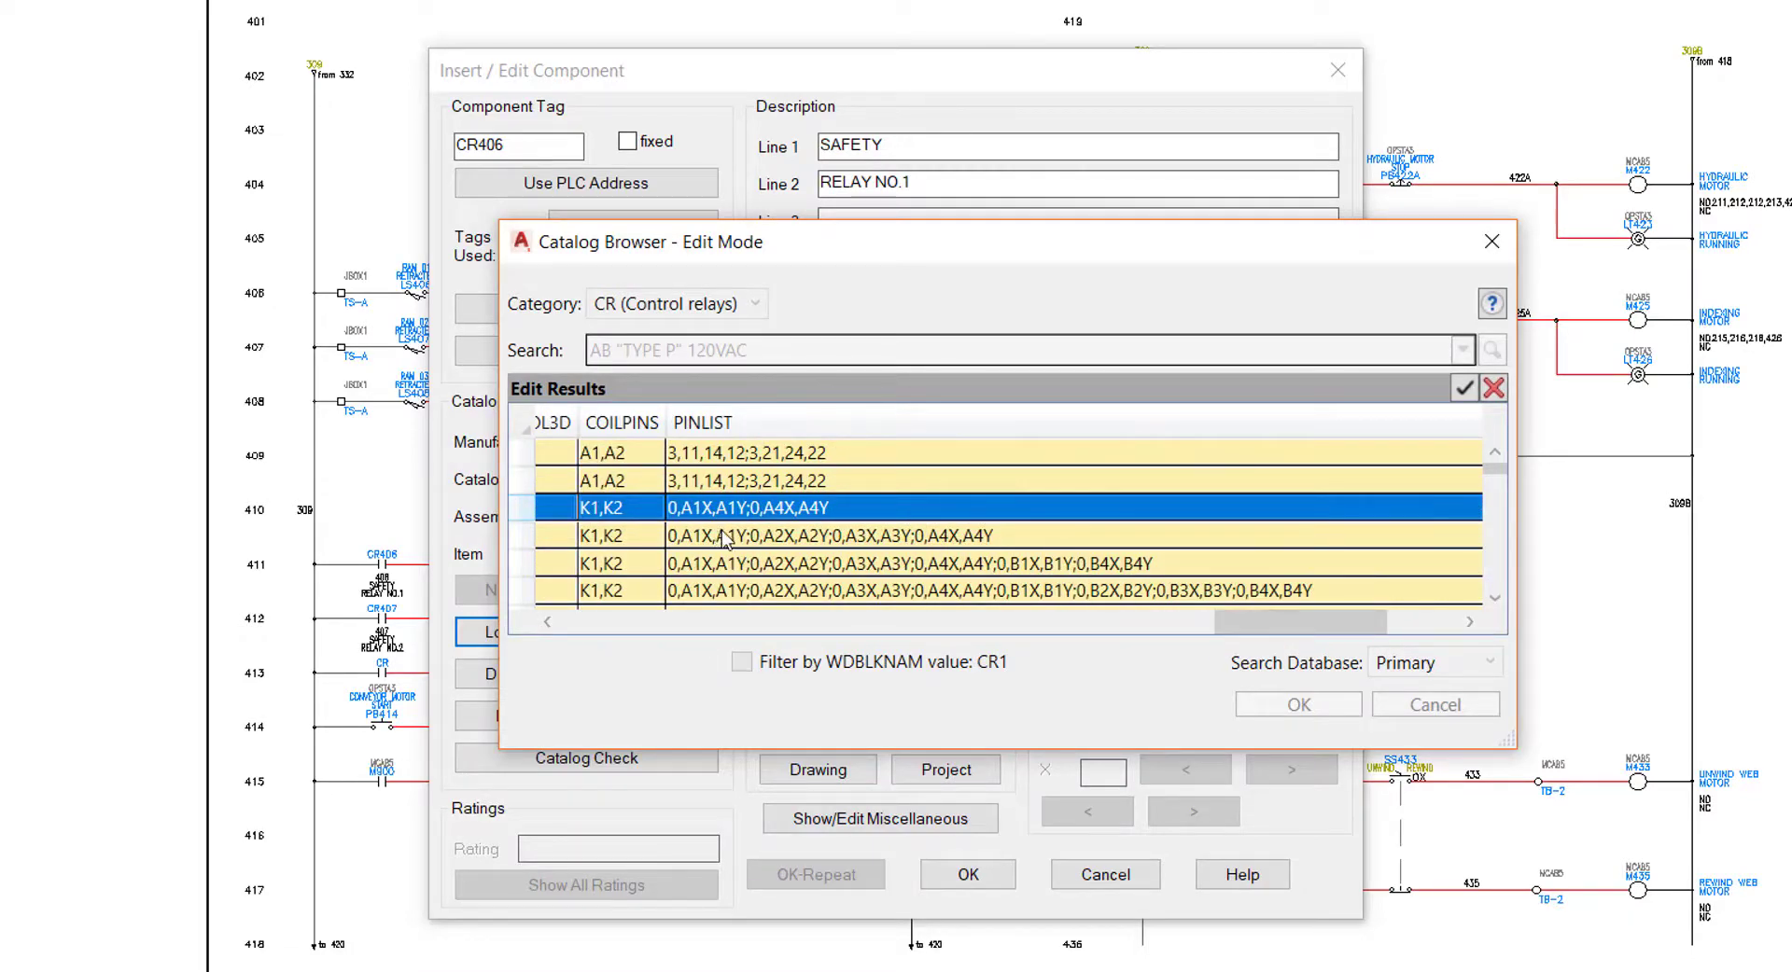
pyautogui.moveTo(1495, 466); pyautogui.dragTo(1514, 608)
pyautogui.moveTo(1304, 620); pyautogui.dragTo(943, 620)
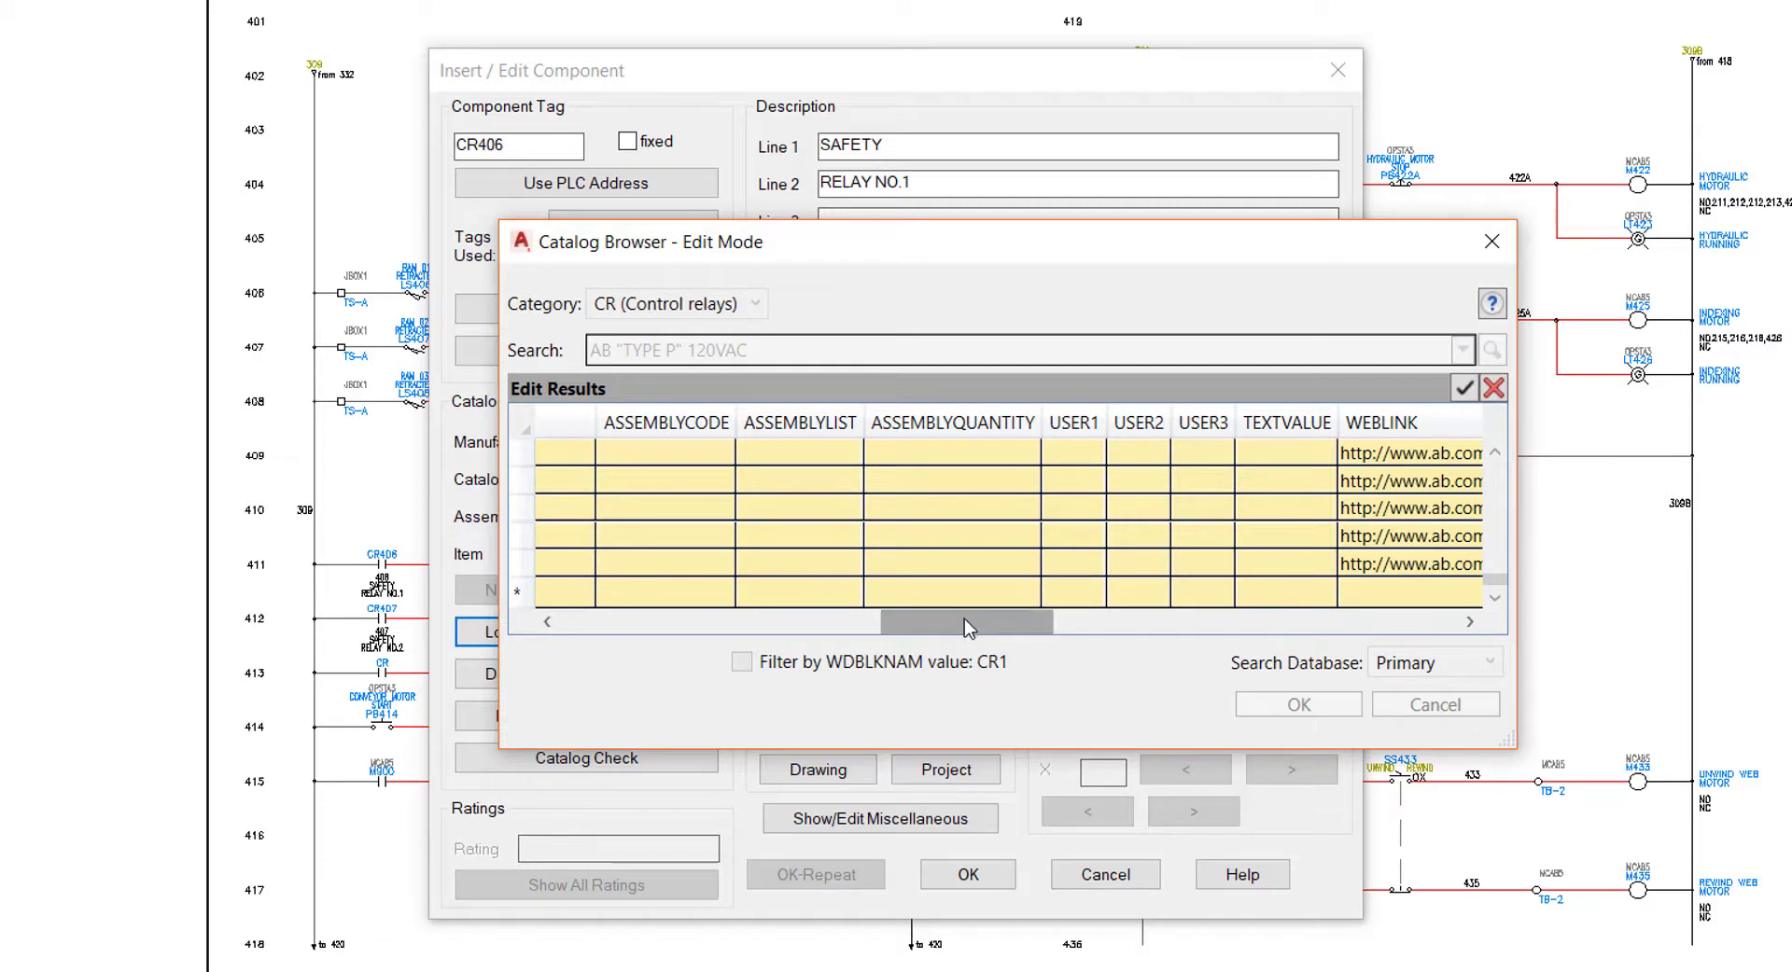
pyautogui.moveTo(965, 619); pyautogui.dragTo(1071, 622)
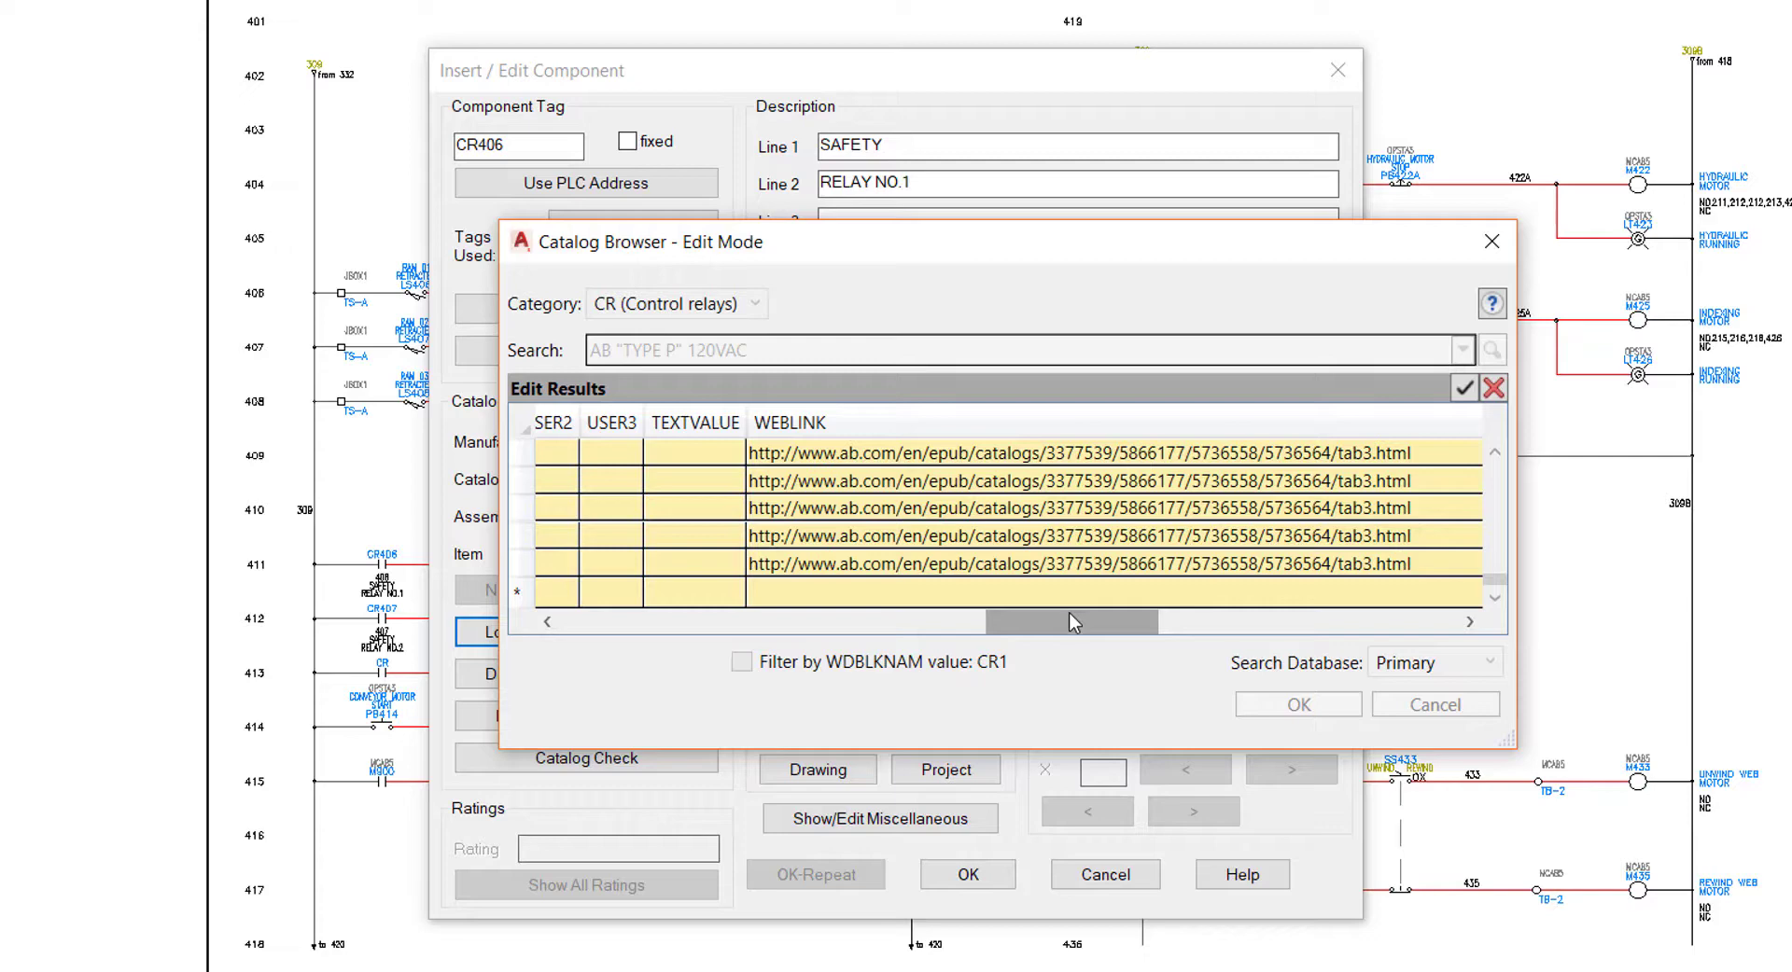
pyautogui.moveTo(1073, 622); pyautogui.dragTo(564, 625)
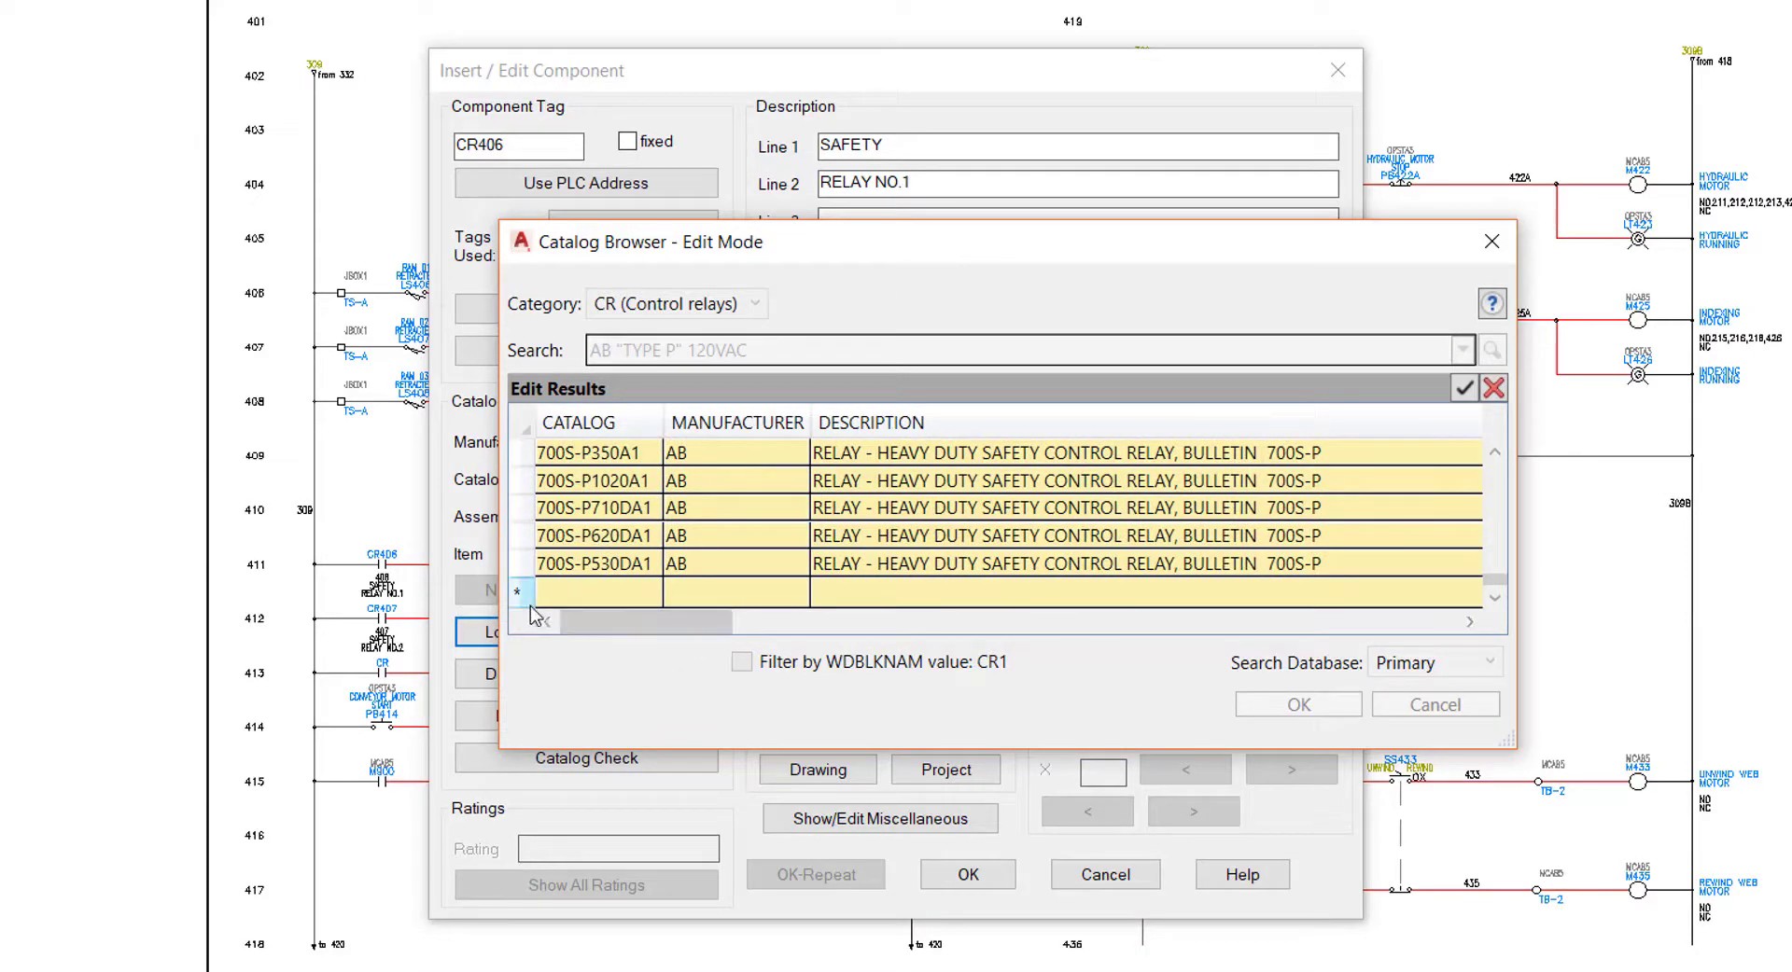
# Copy the 700-P200A1 record row and paste it into the empty * row at the bottom.
pyautogui.click(619, 585)
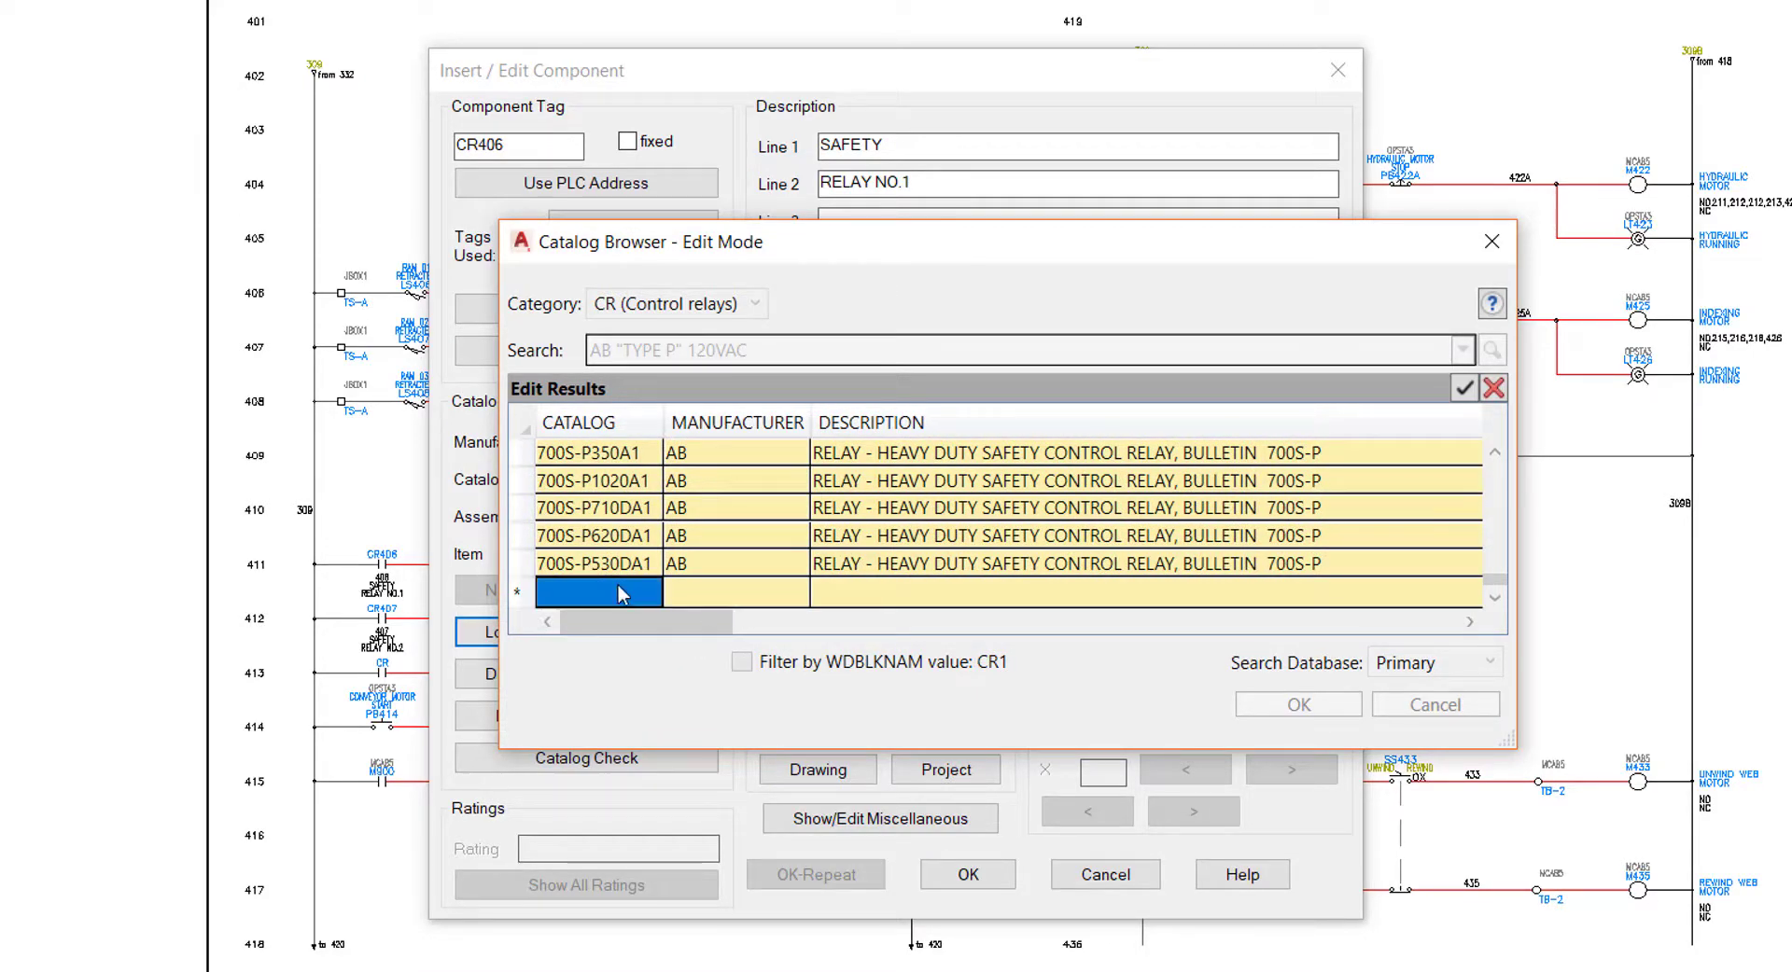
pyautogui.moveTo(1493, 580); pyautogui.dragTo(1504, 465)
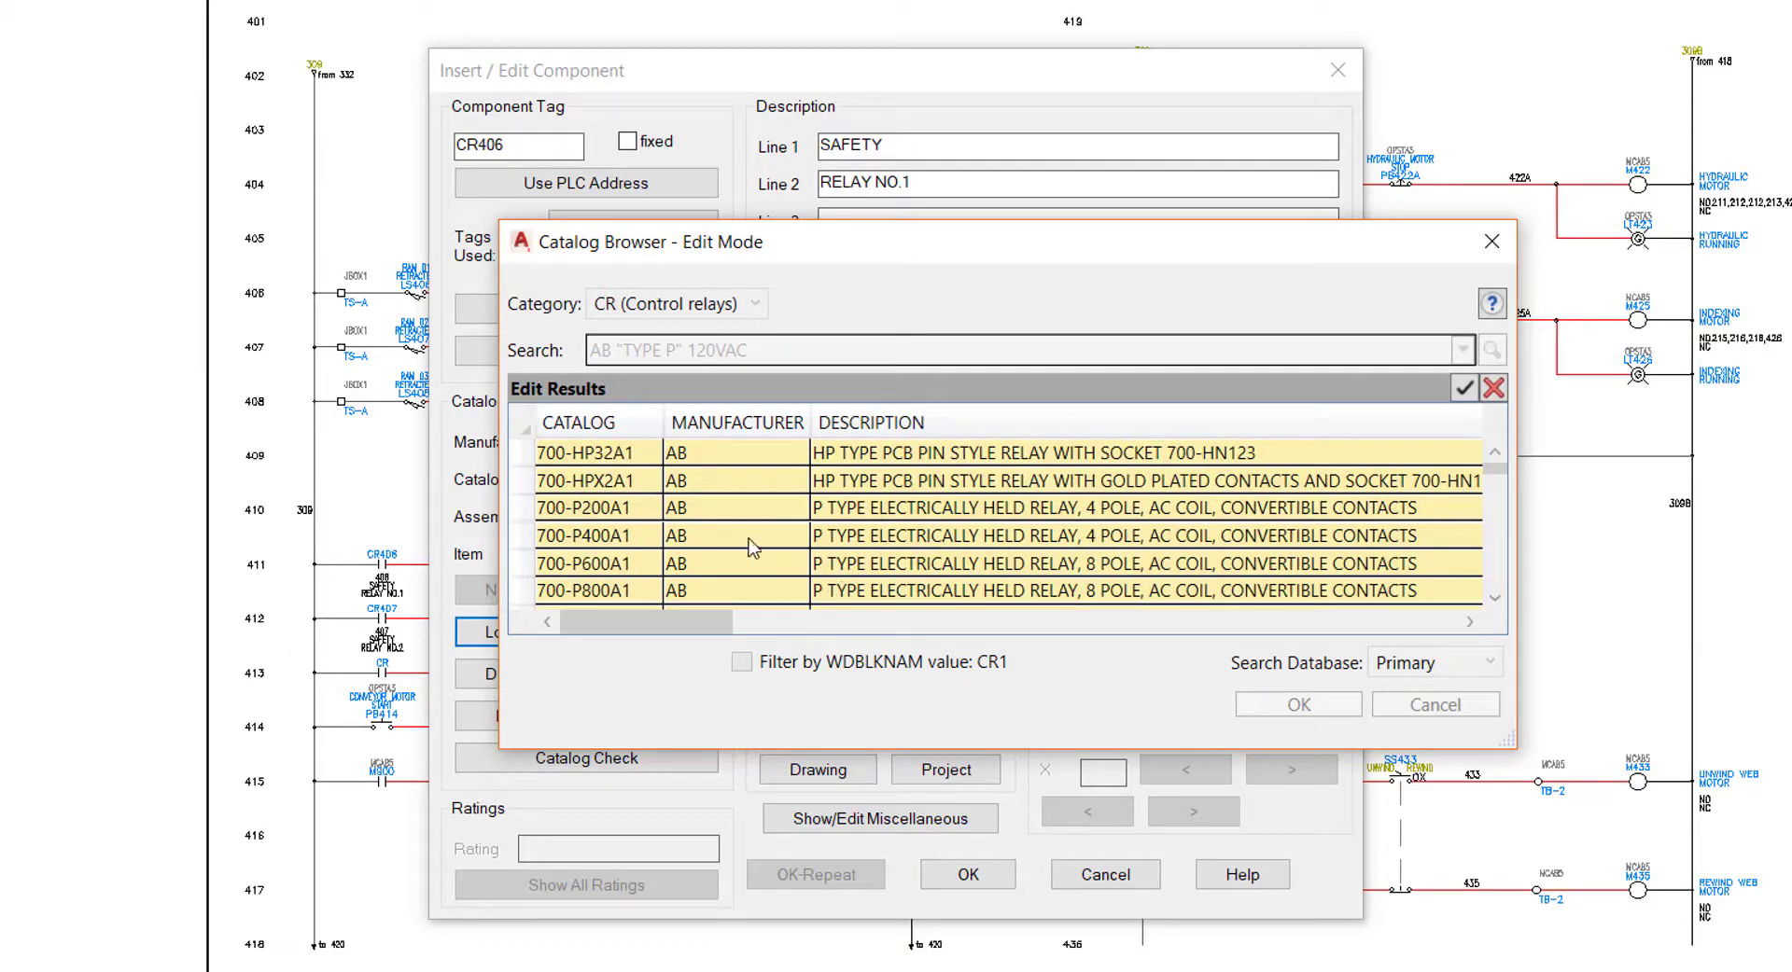
pyautogui.click(525, 509)
pyautogui.rightClick(528, 513)
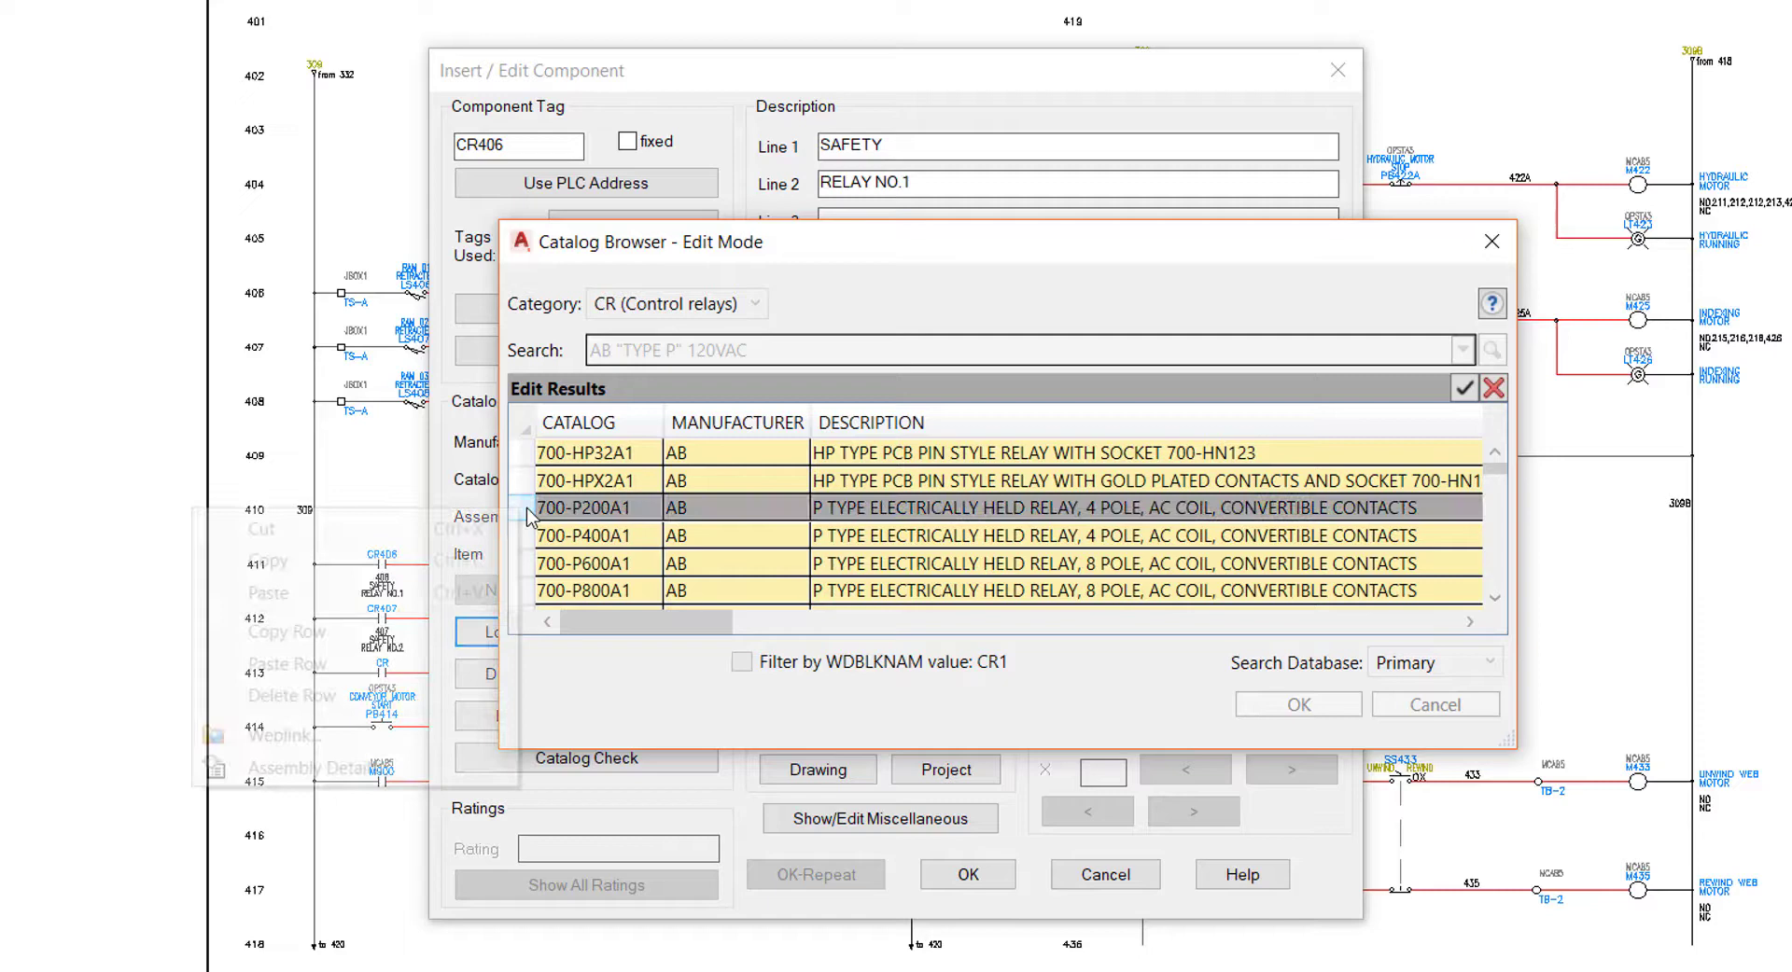
pyautogui.click(341, 640)
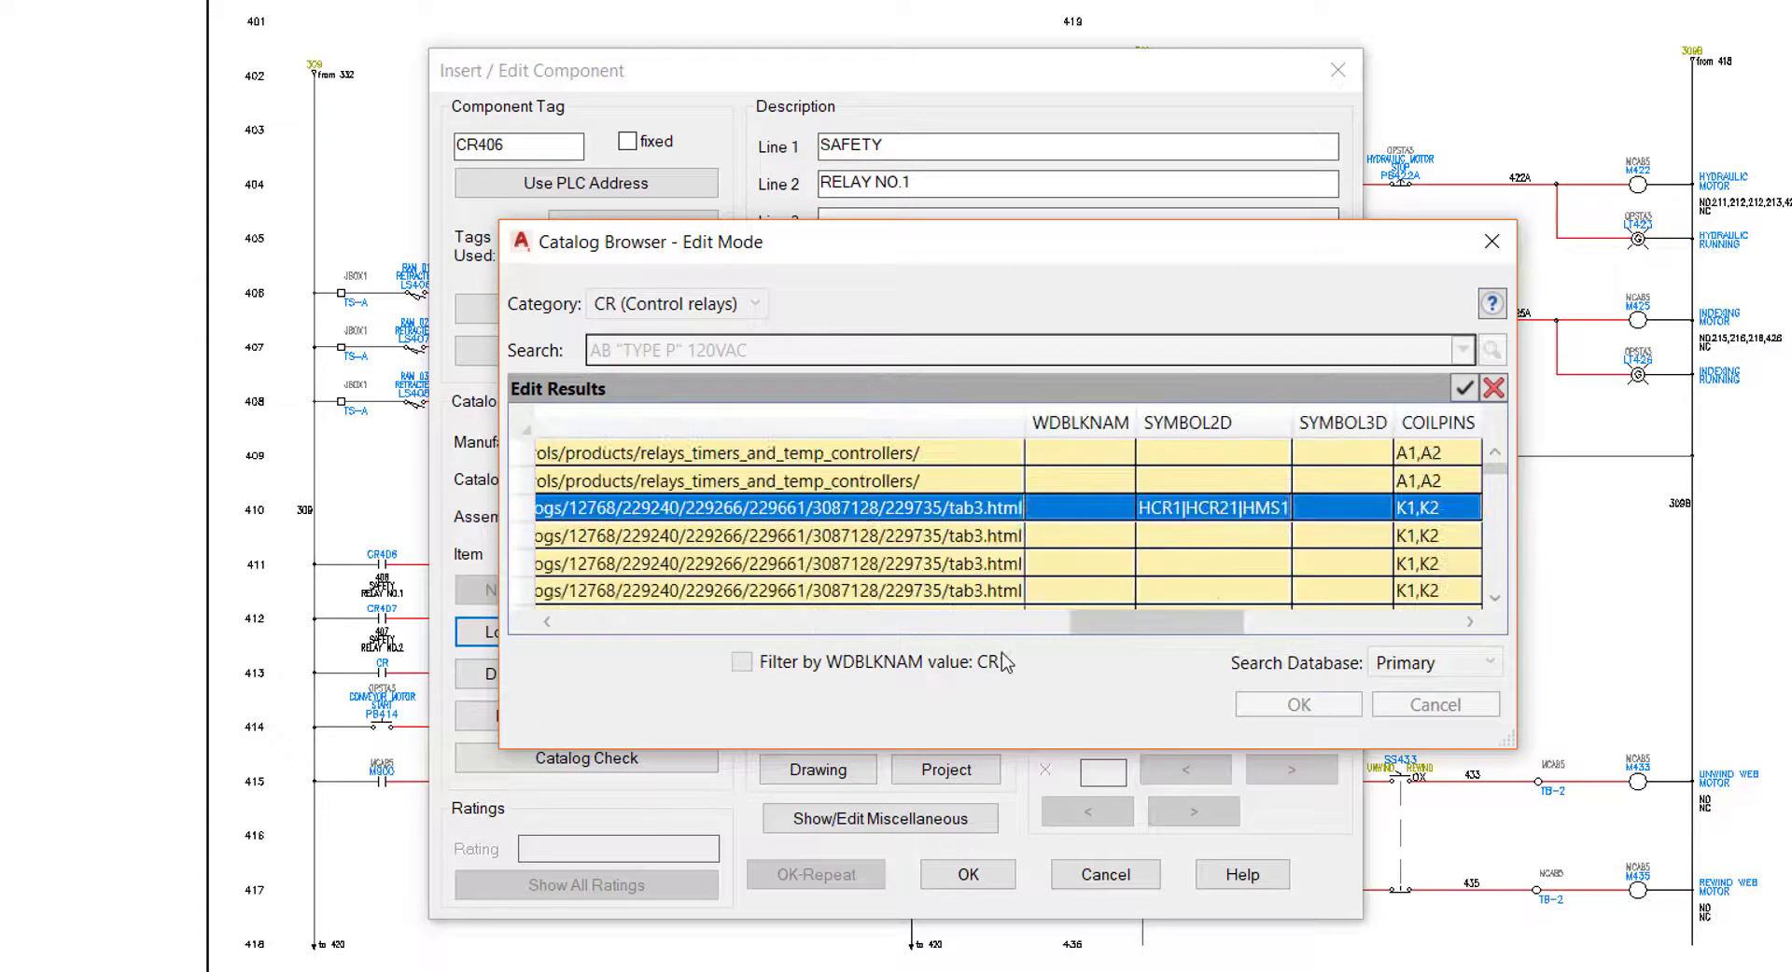
pyautogui.moveTo(1140, 623); pyautogui.dragTo(560, 660)
pyautogui.scroll(-2, 1499, 560)
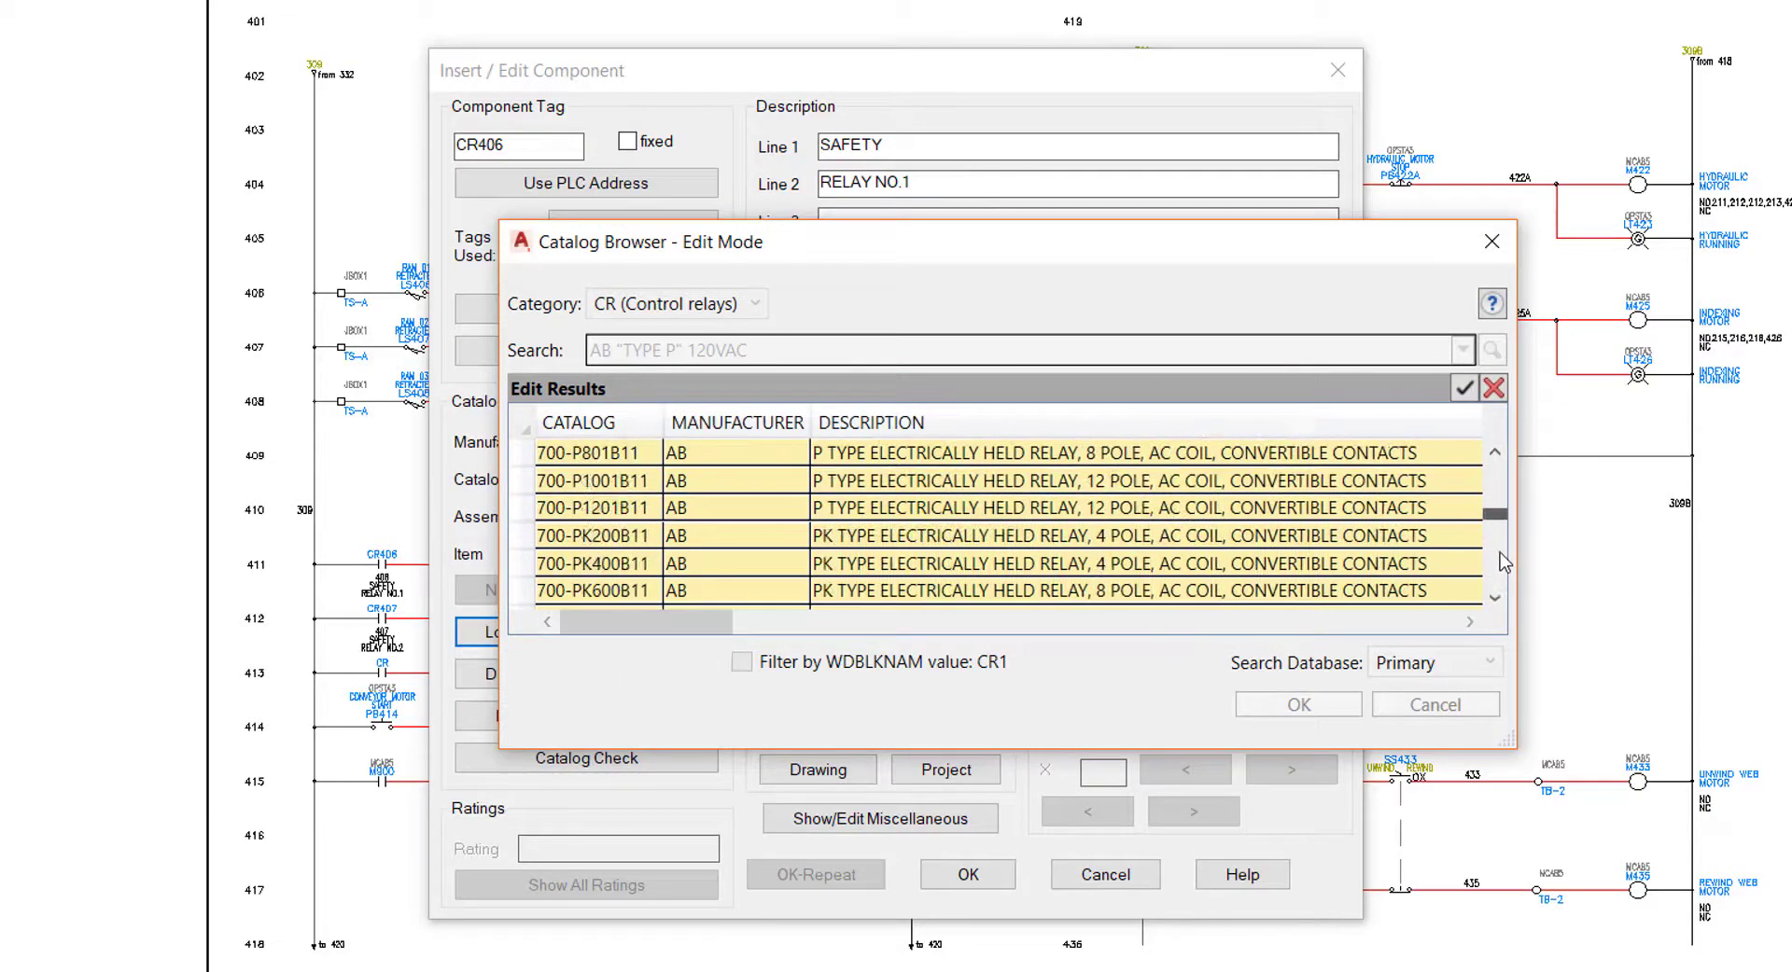
pyautogui.scroll(-3, 1503, 559)
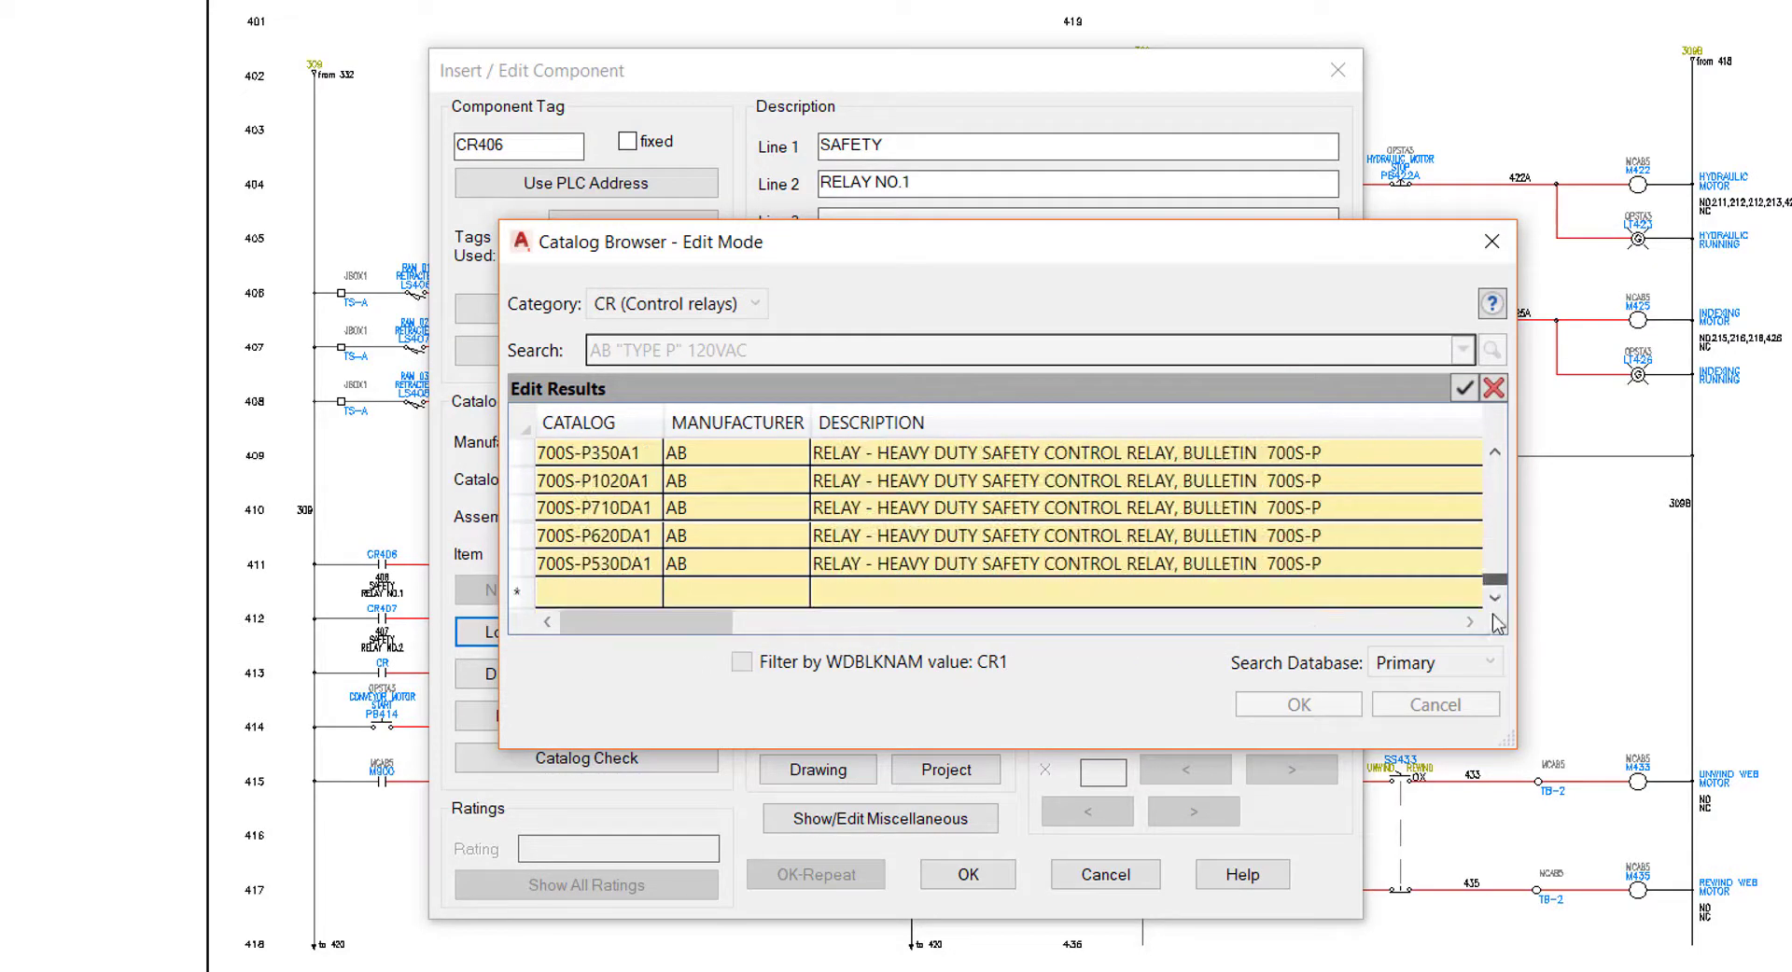
pyautogui.rightClick(520, 595)
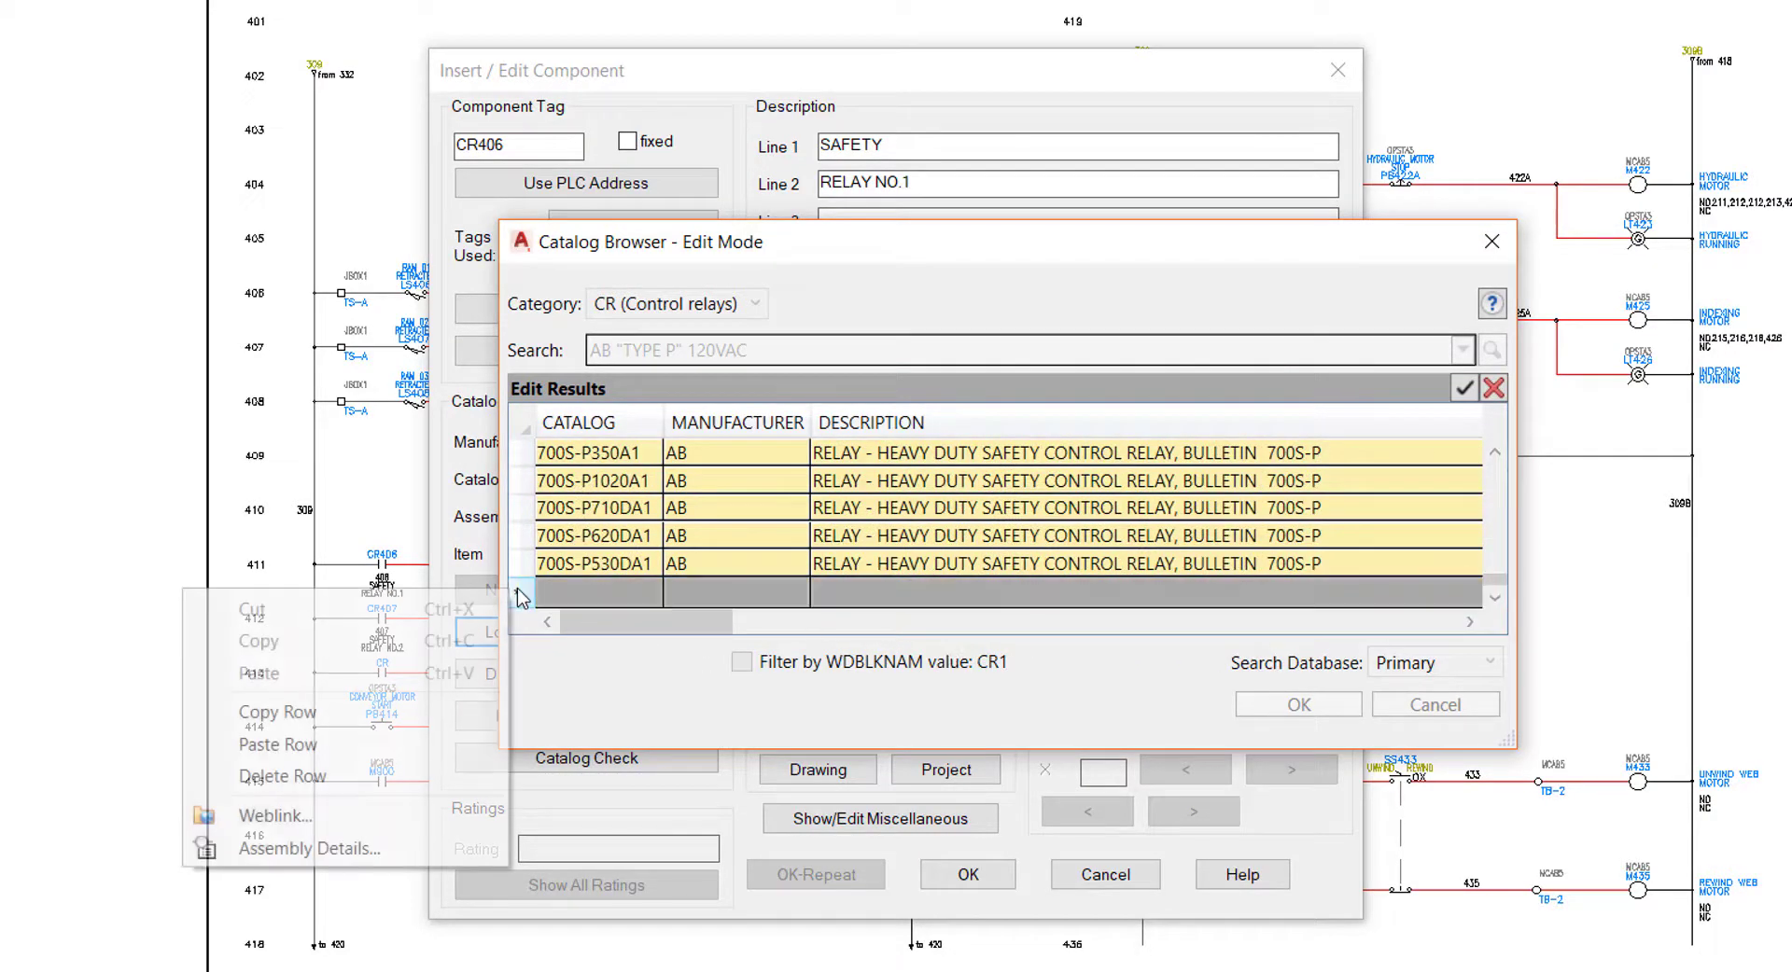
pyautogui.click(326, 744)
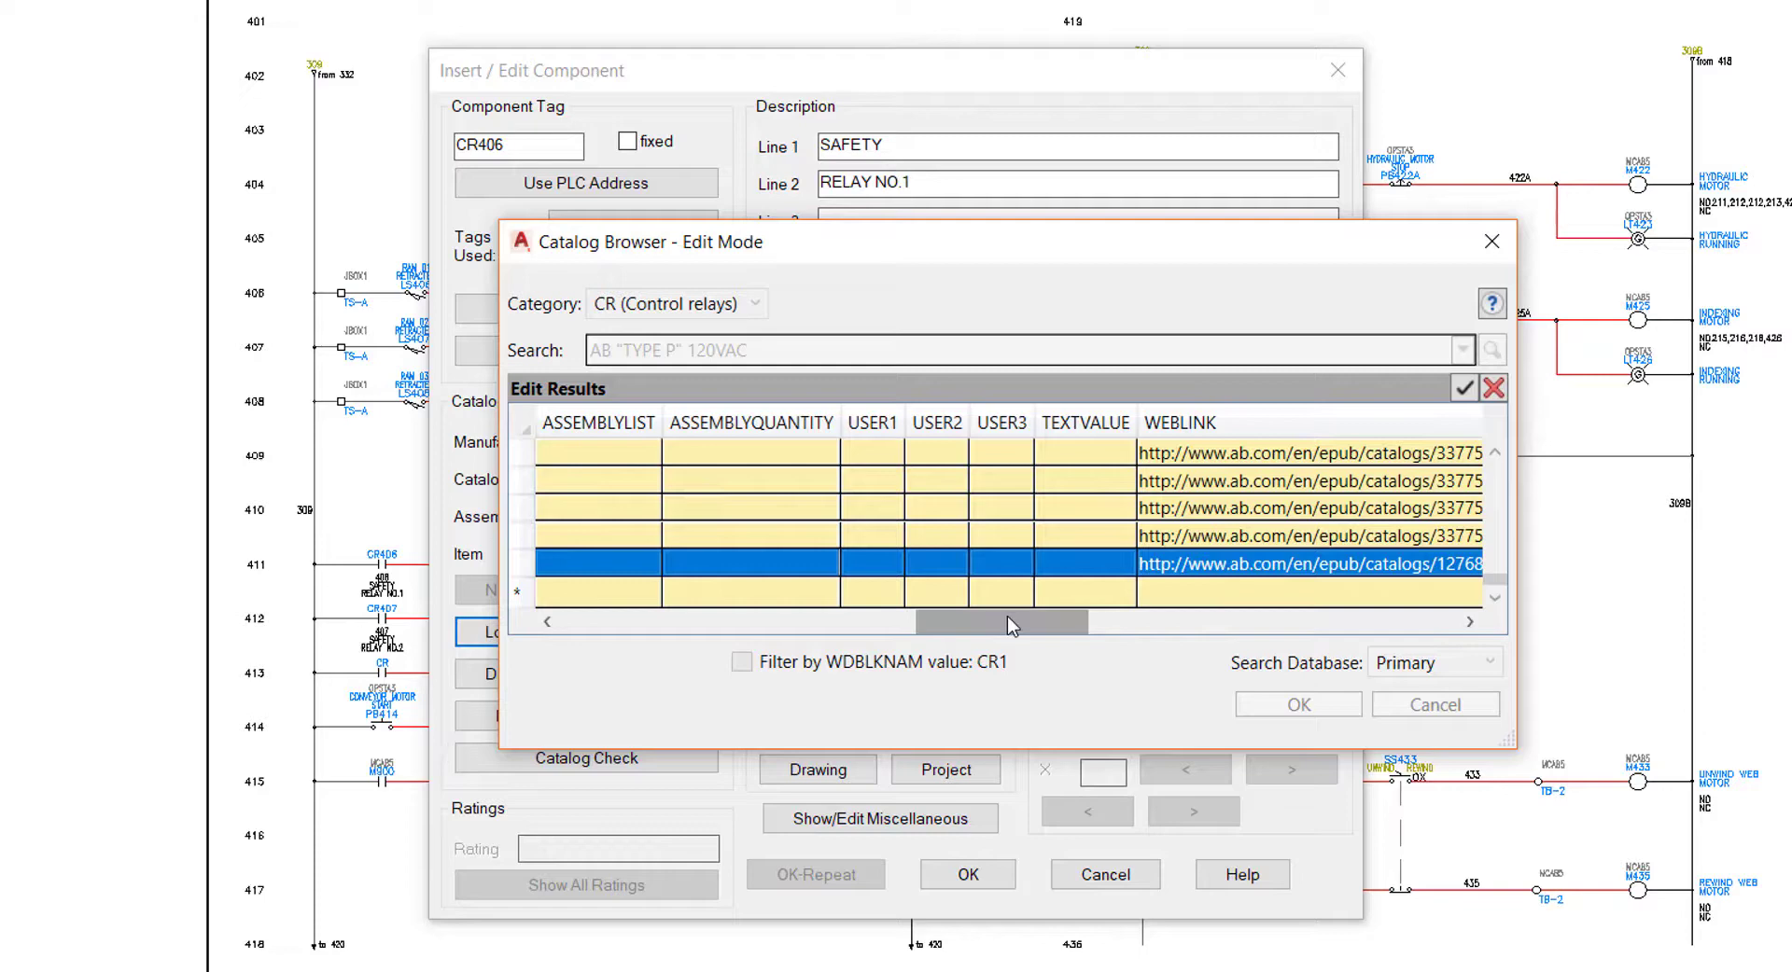
# Set the new row's catalog number to 12345-2 and TEXTVALUE to DESC3=QUICK START.
pyautogui.moveTo(1012, 625); pyautogui.dragTo(657, 623)
pyautogui.click(640, 562)
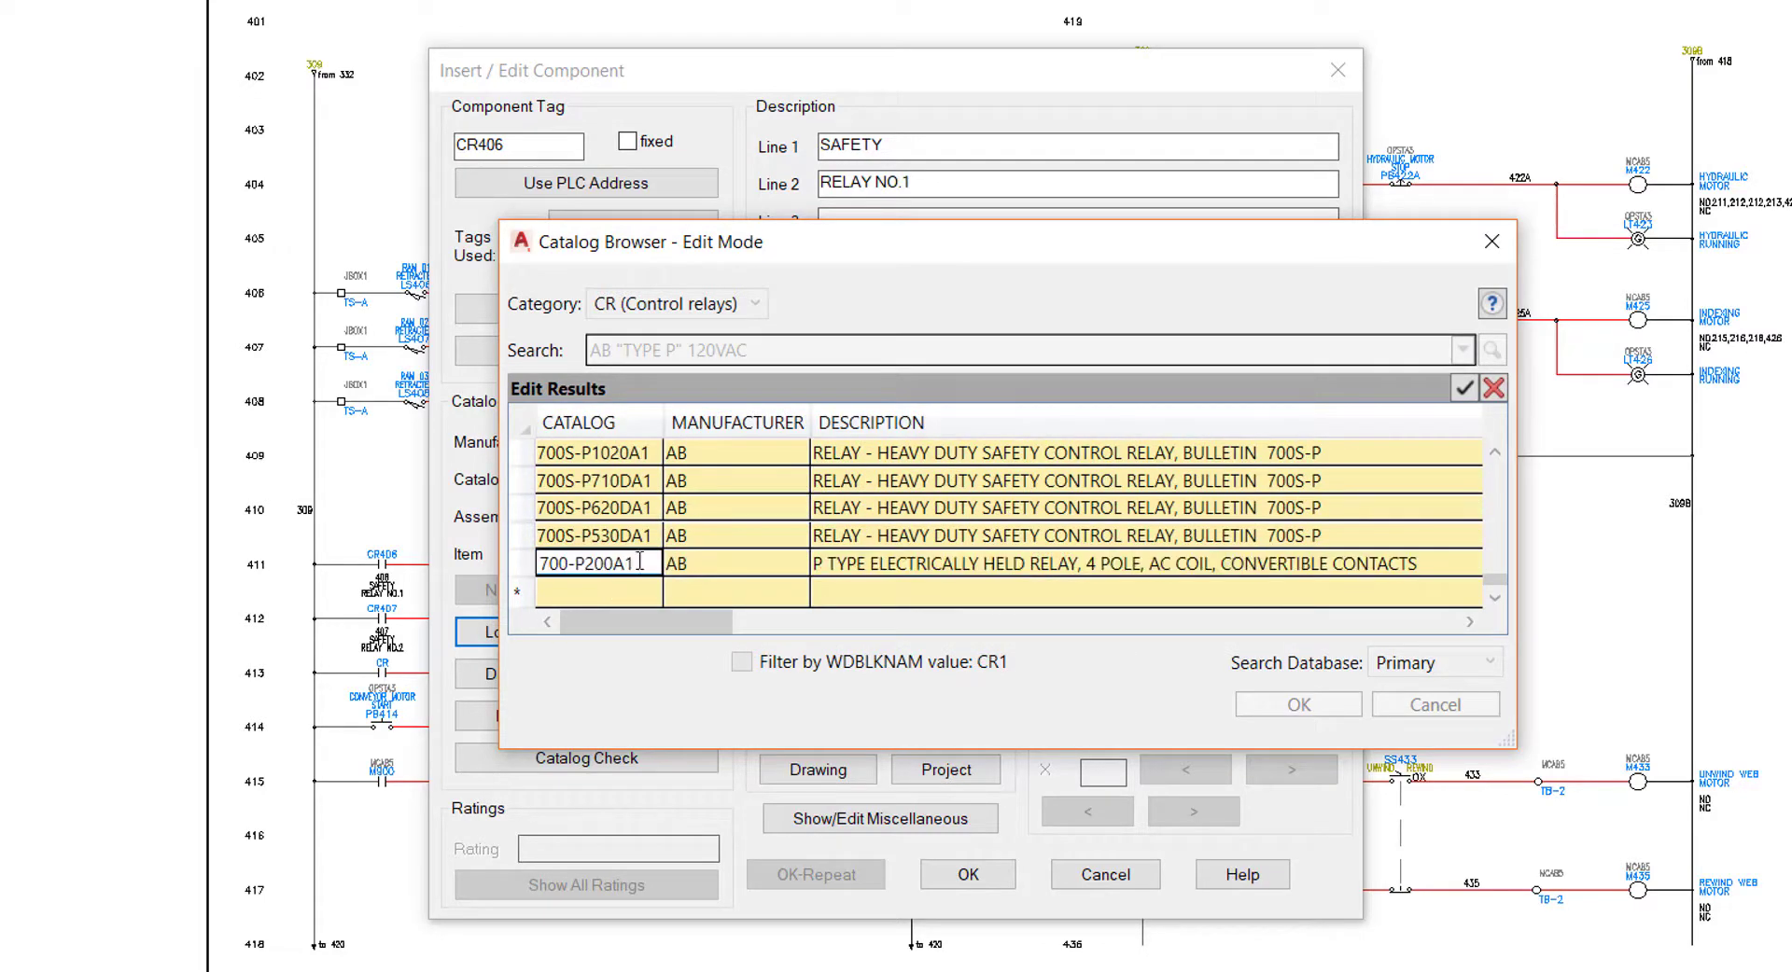
pyautogui.moveTo(640, 562); pyautogui.dragTo(522, 578)
pyautogui.write('12345-2')
pyautogui.press('Tab')
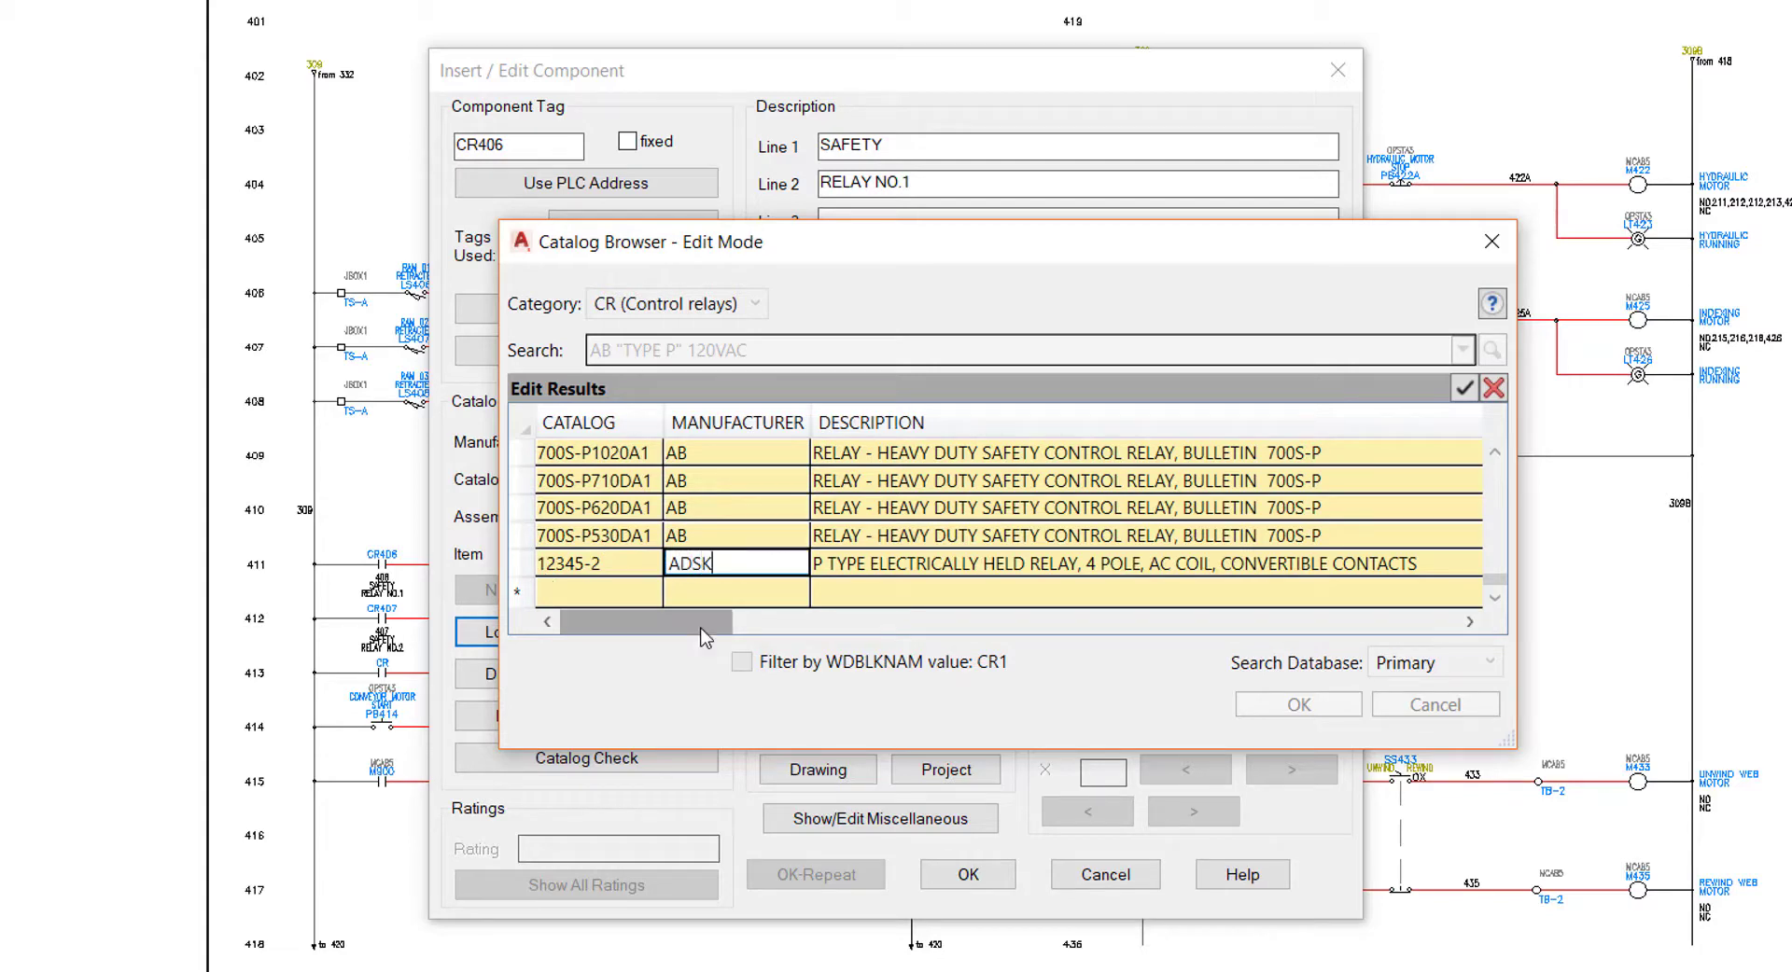
pyautogui.moveTo(692, 622); pyautogui.dragTo(1028, 624)
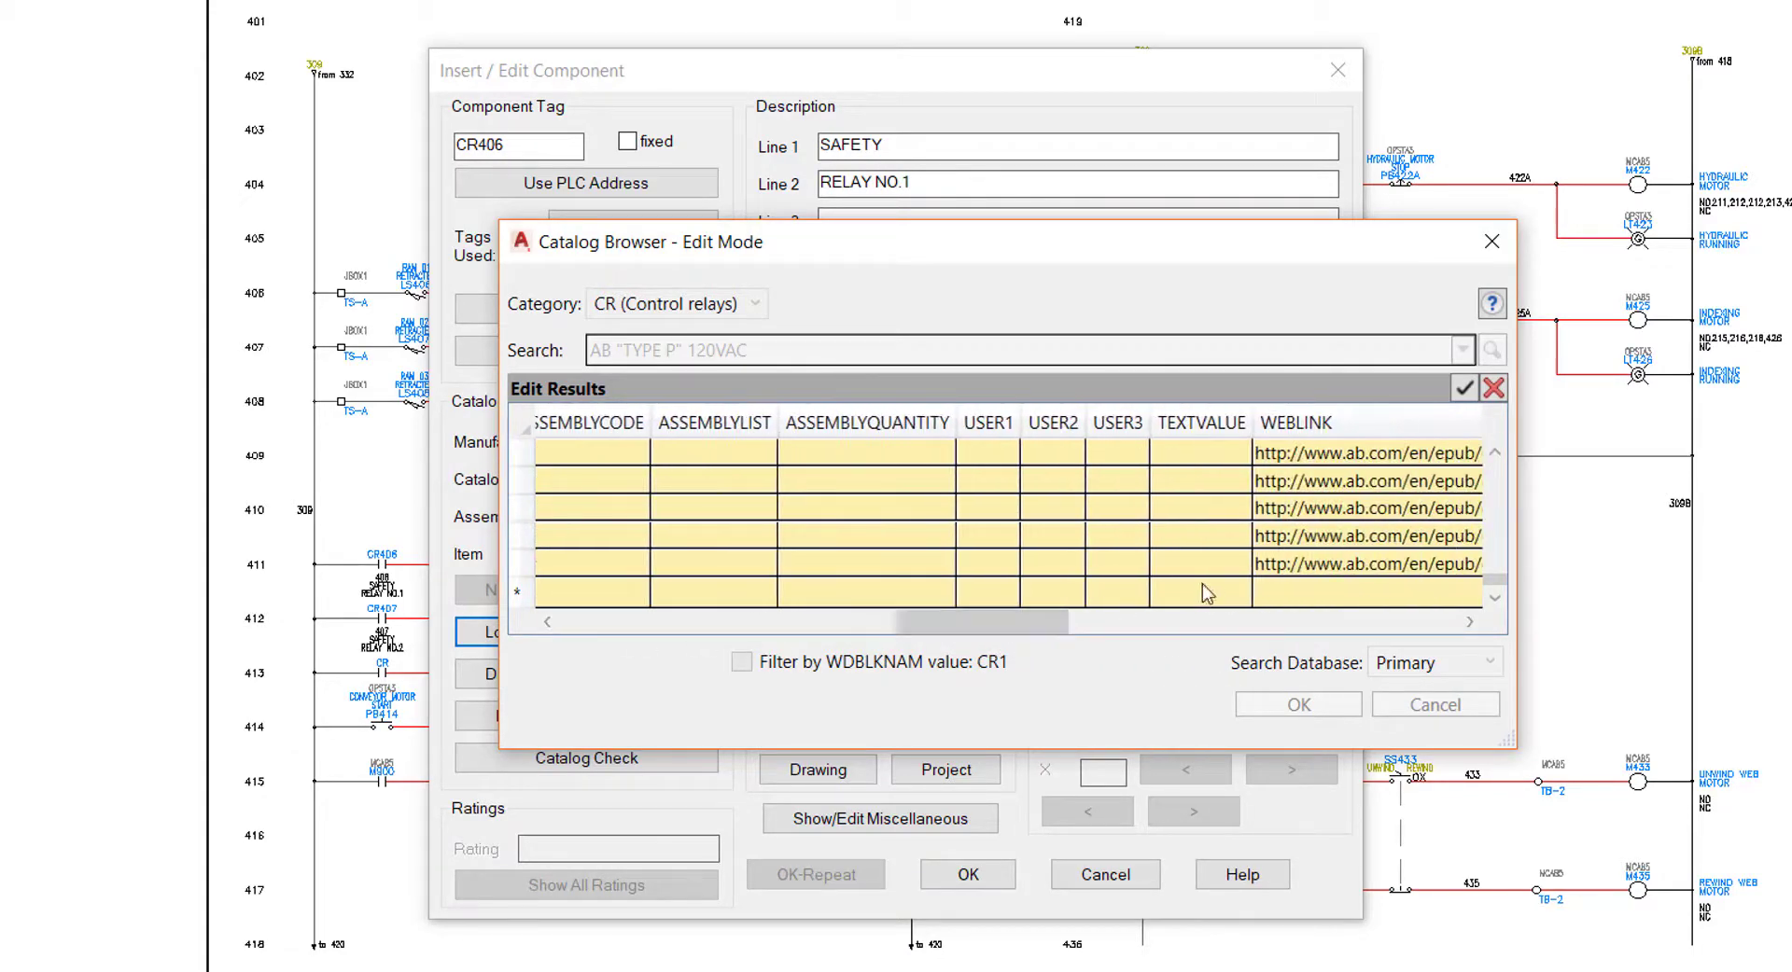
pyautogui.click(1199, 564)
pyautogui.write('DESC3=')
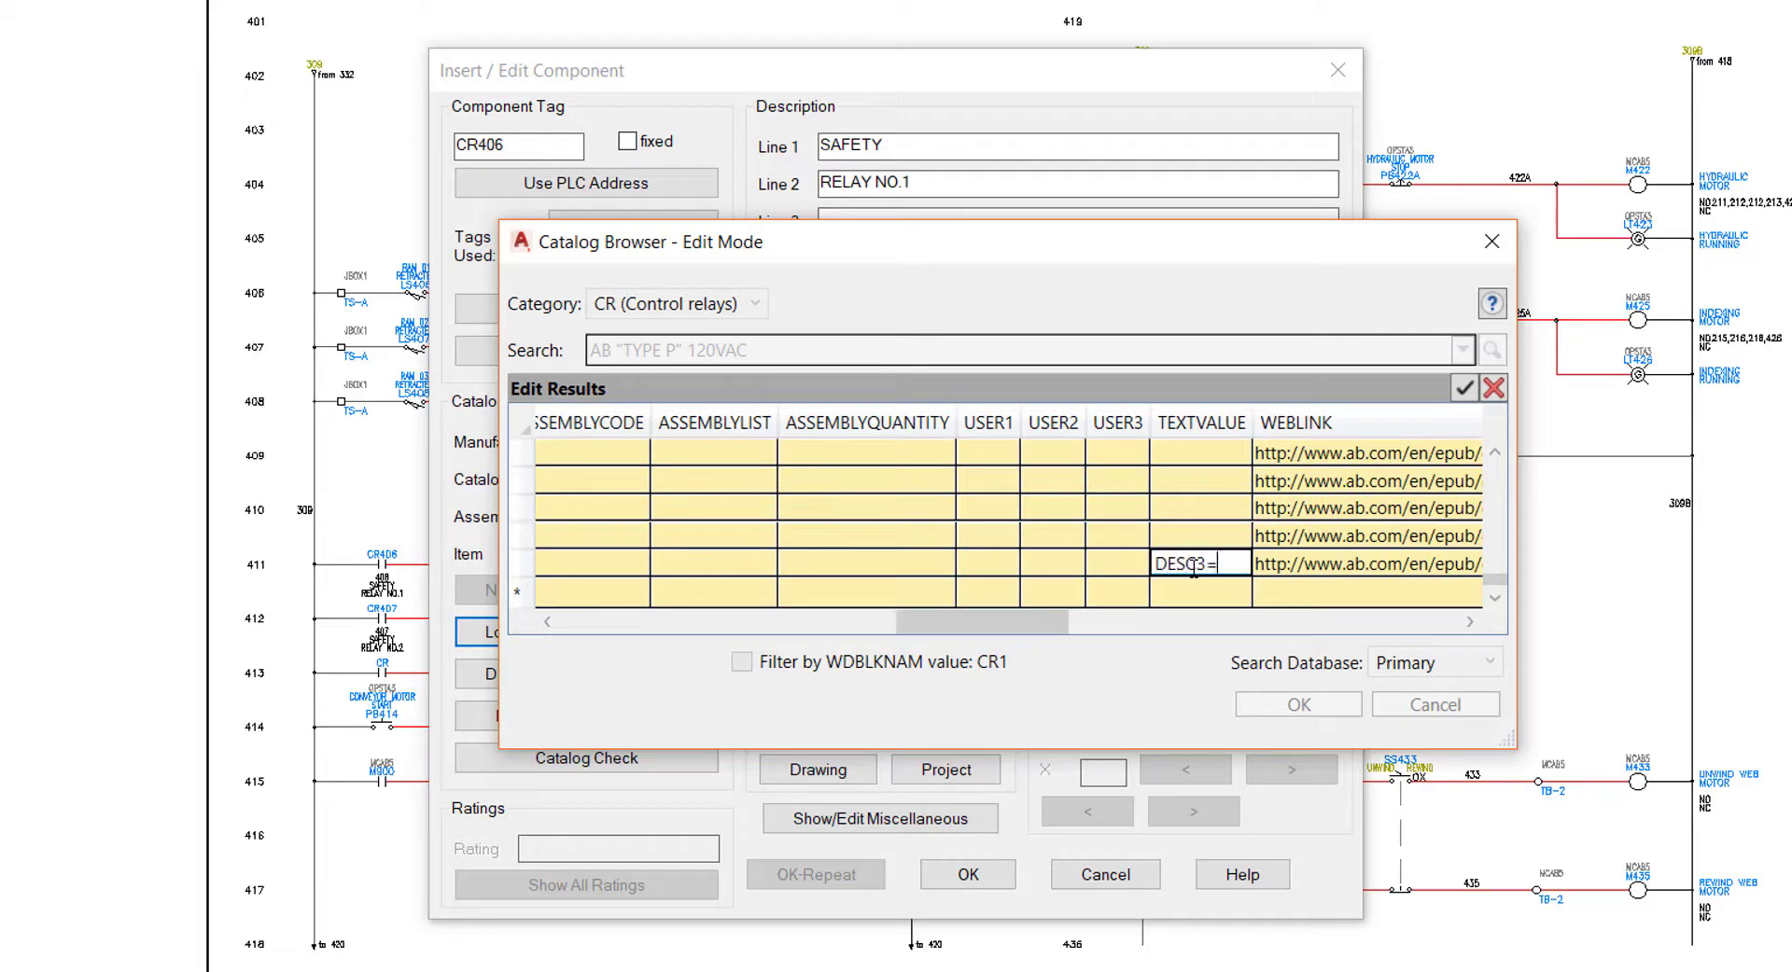
pyautogui.write('QUICK START')
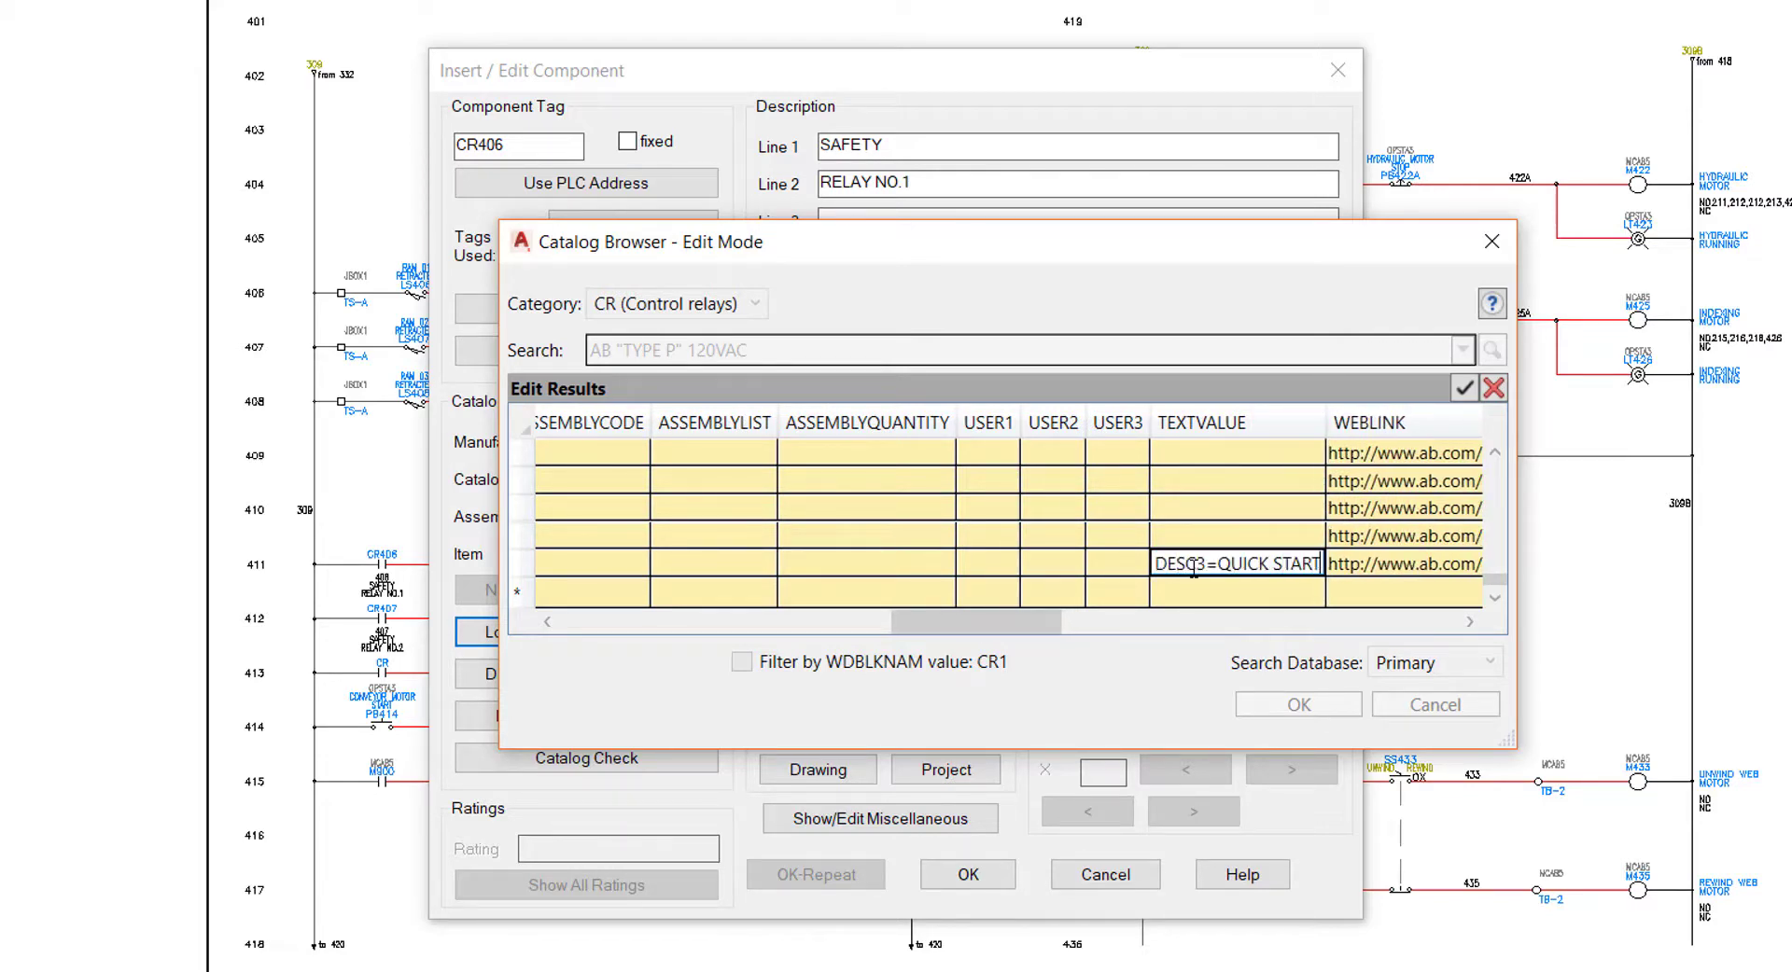
# Change the COILPINS from K1,K2 to A1,A2 and save the catalog edits.
pyautogui.moveTo(1026, 625); pyautogui.dragTo(1252, 646)
pyautogui.click(1212, 564)
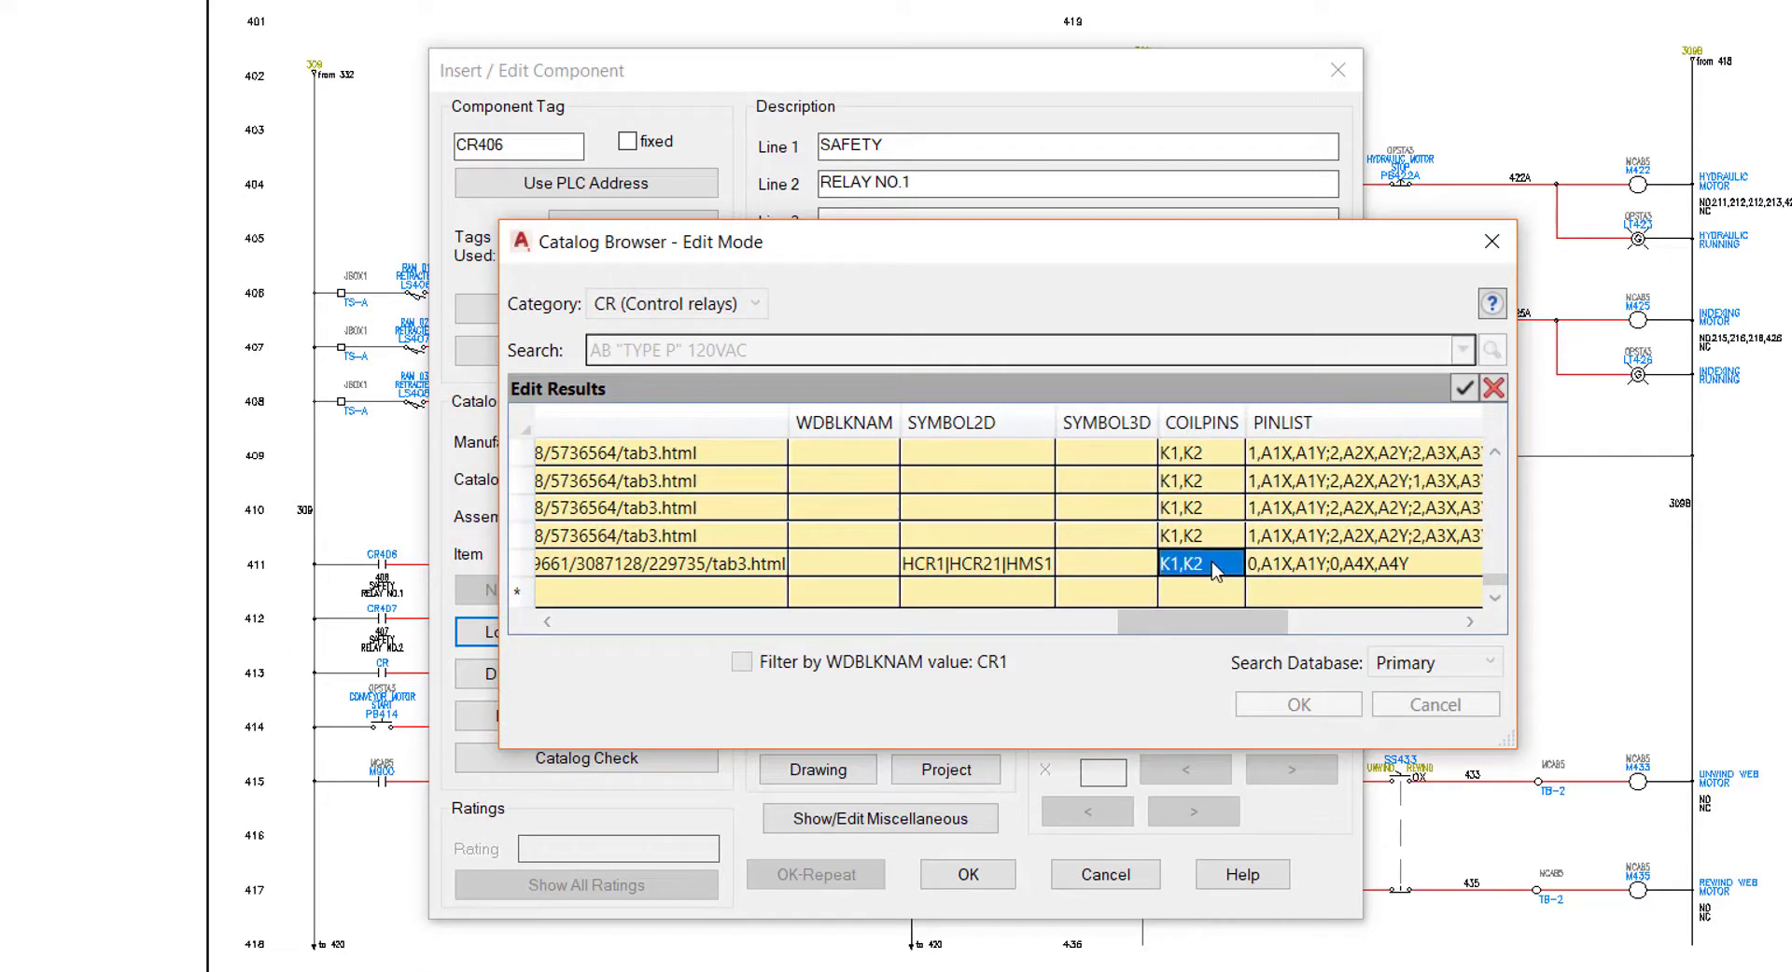
pyautogui.click(1212, 565)
pyautogui.click(1228, 566)
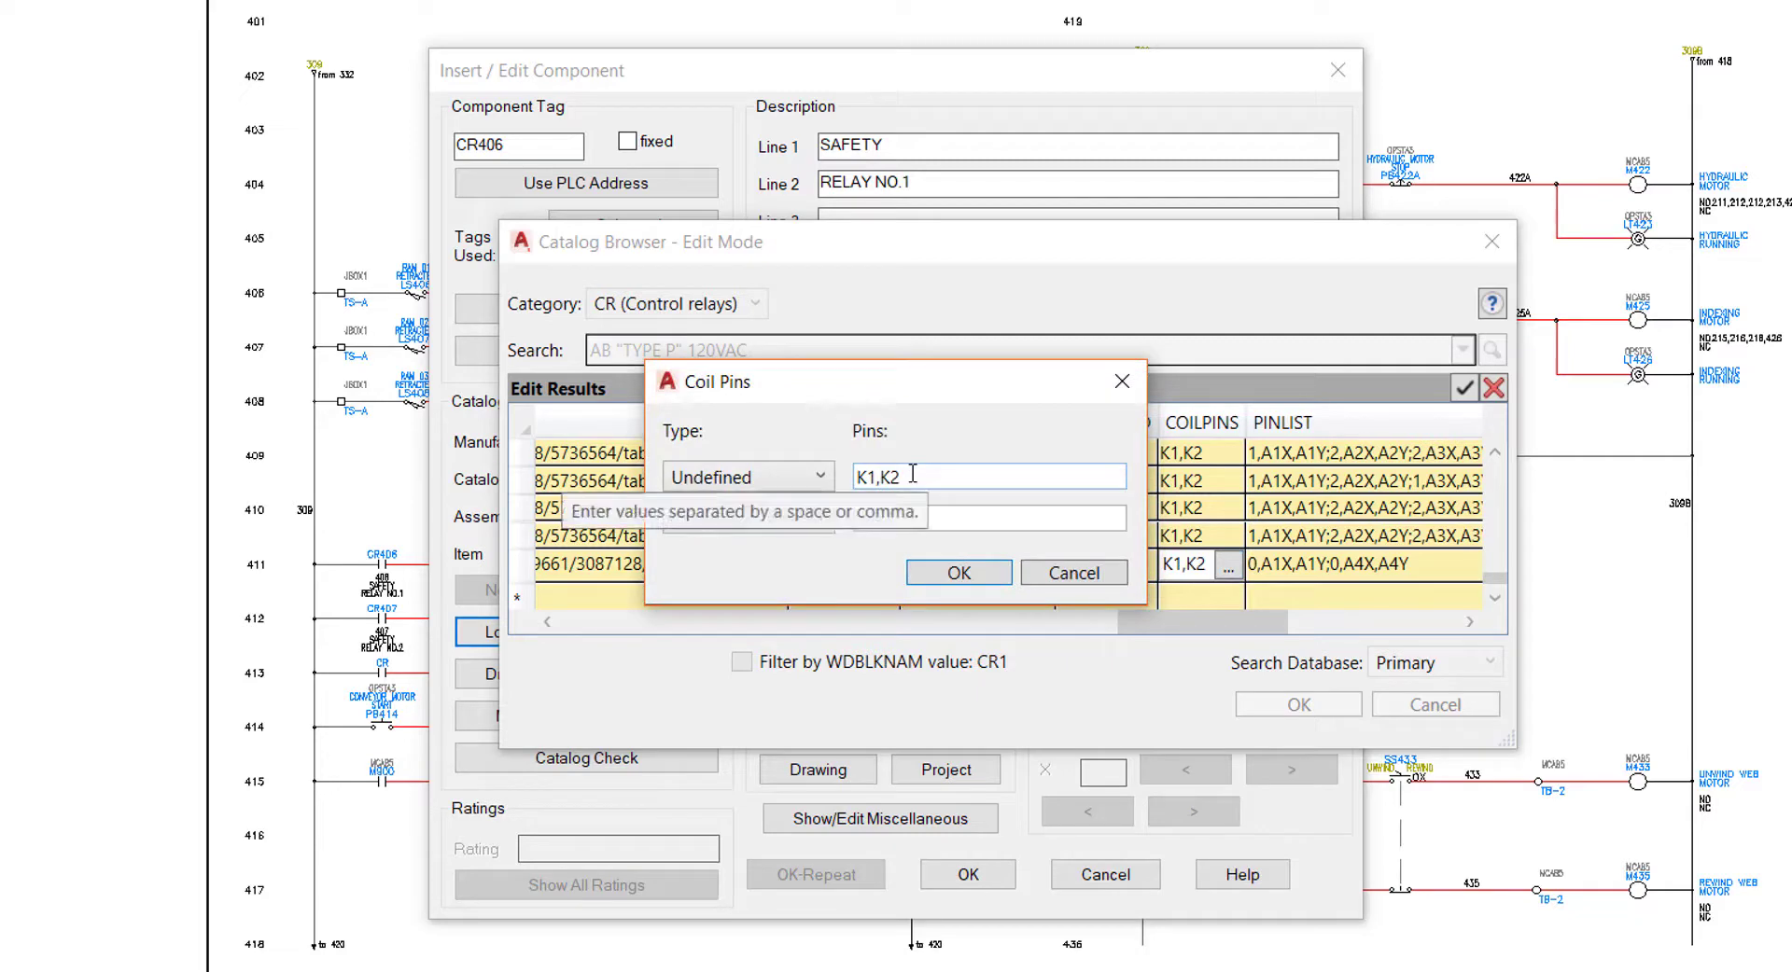
pyautogui.moveTo(904, 477); pyautogui.dragTo(853, 481)
pyautogui.write('A1')
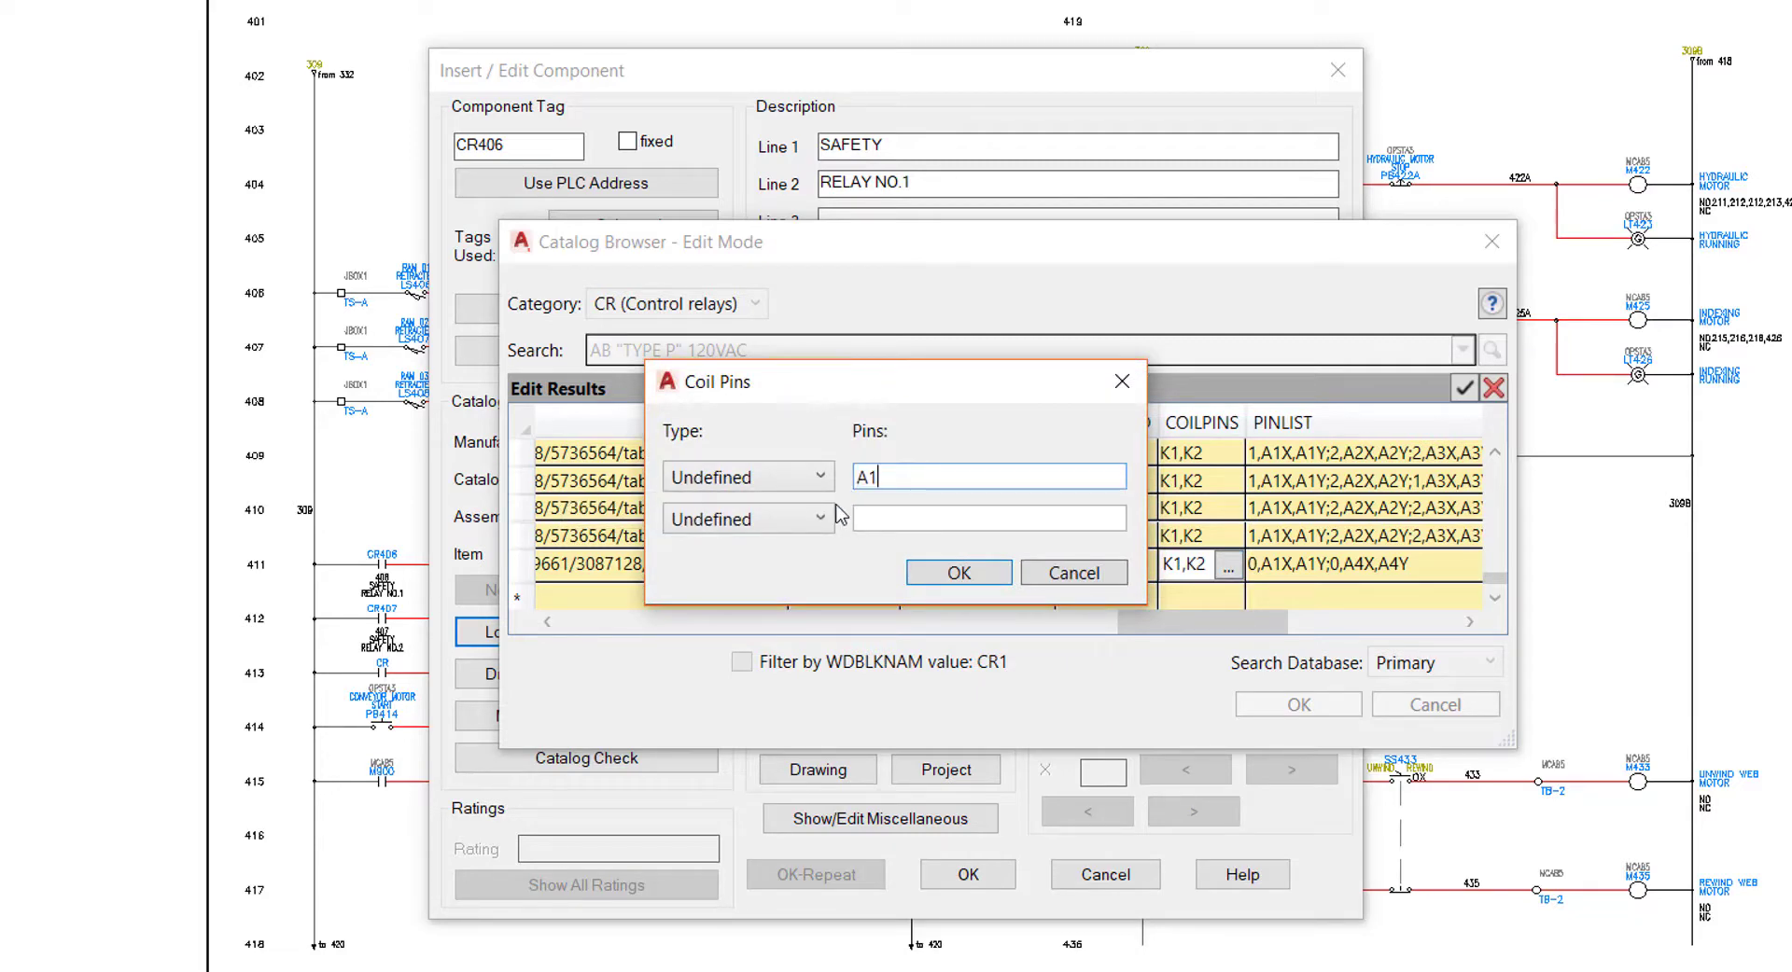
pyautogui.click(961, 573)
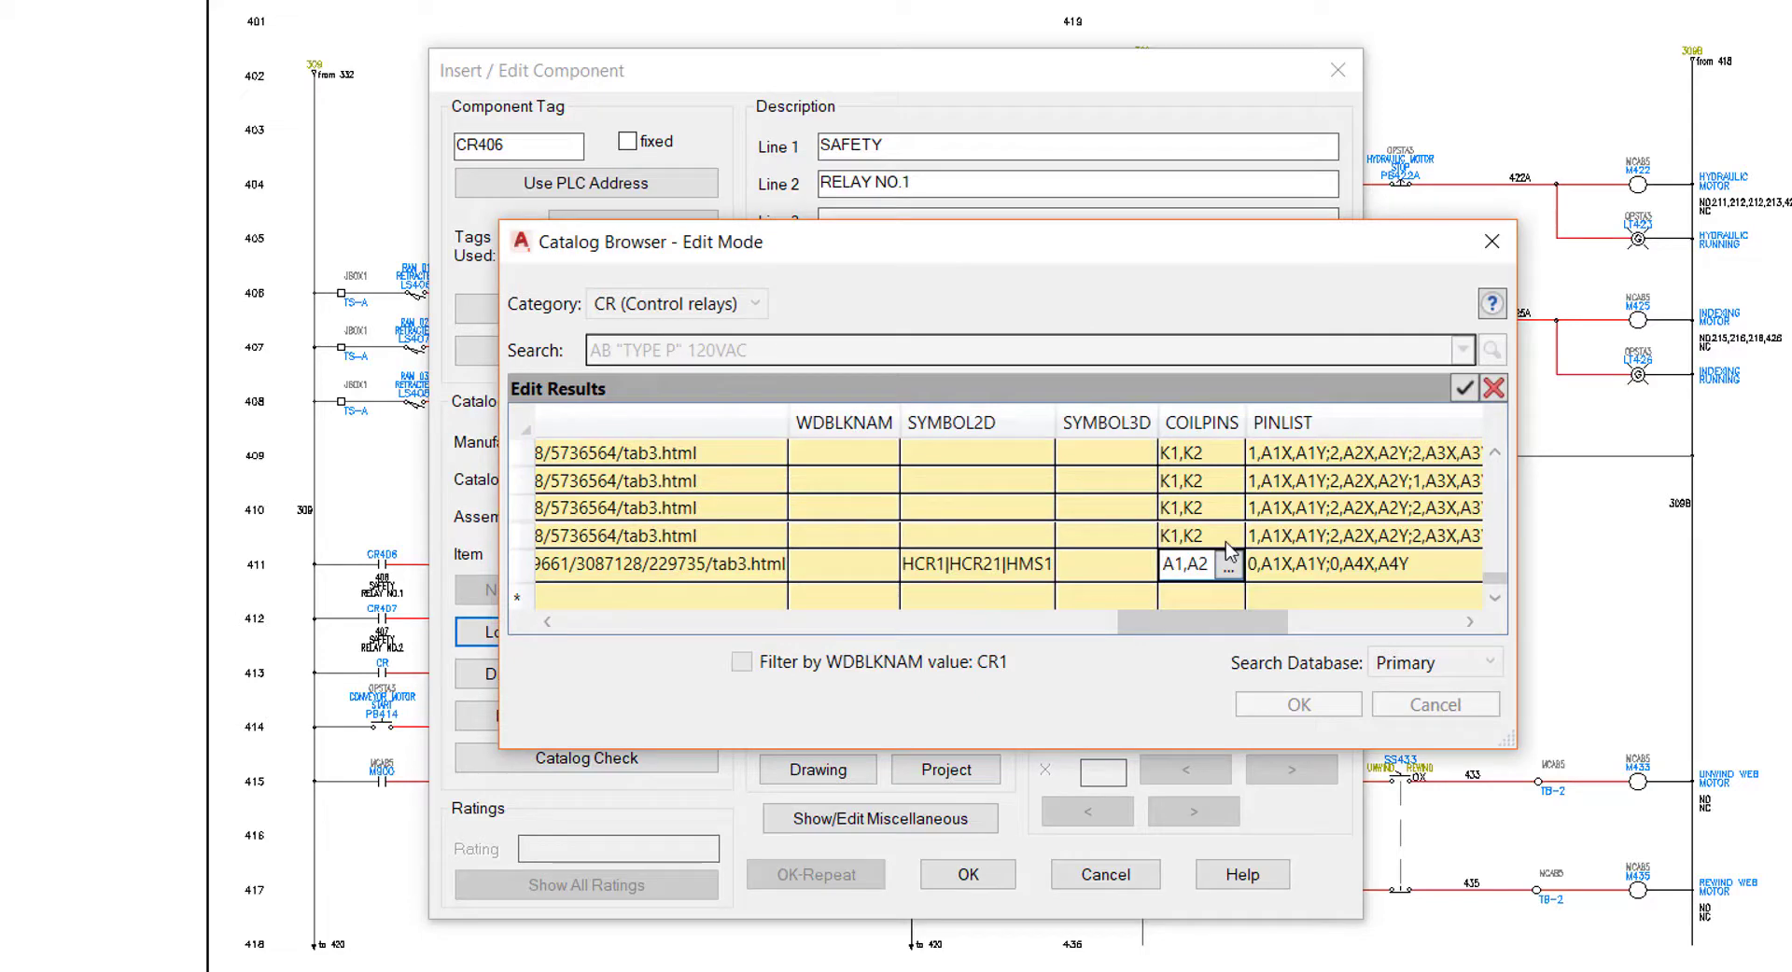
pyautogui.click(1467, 392)
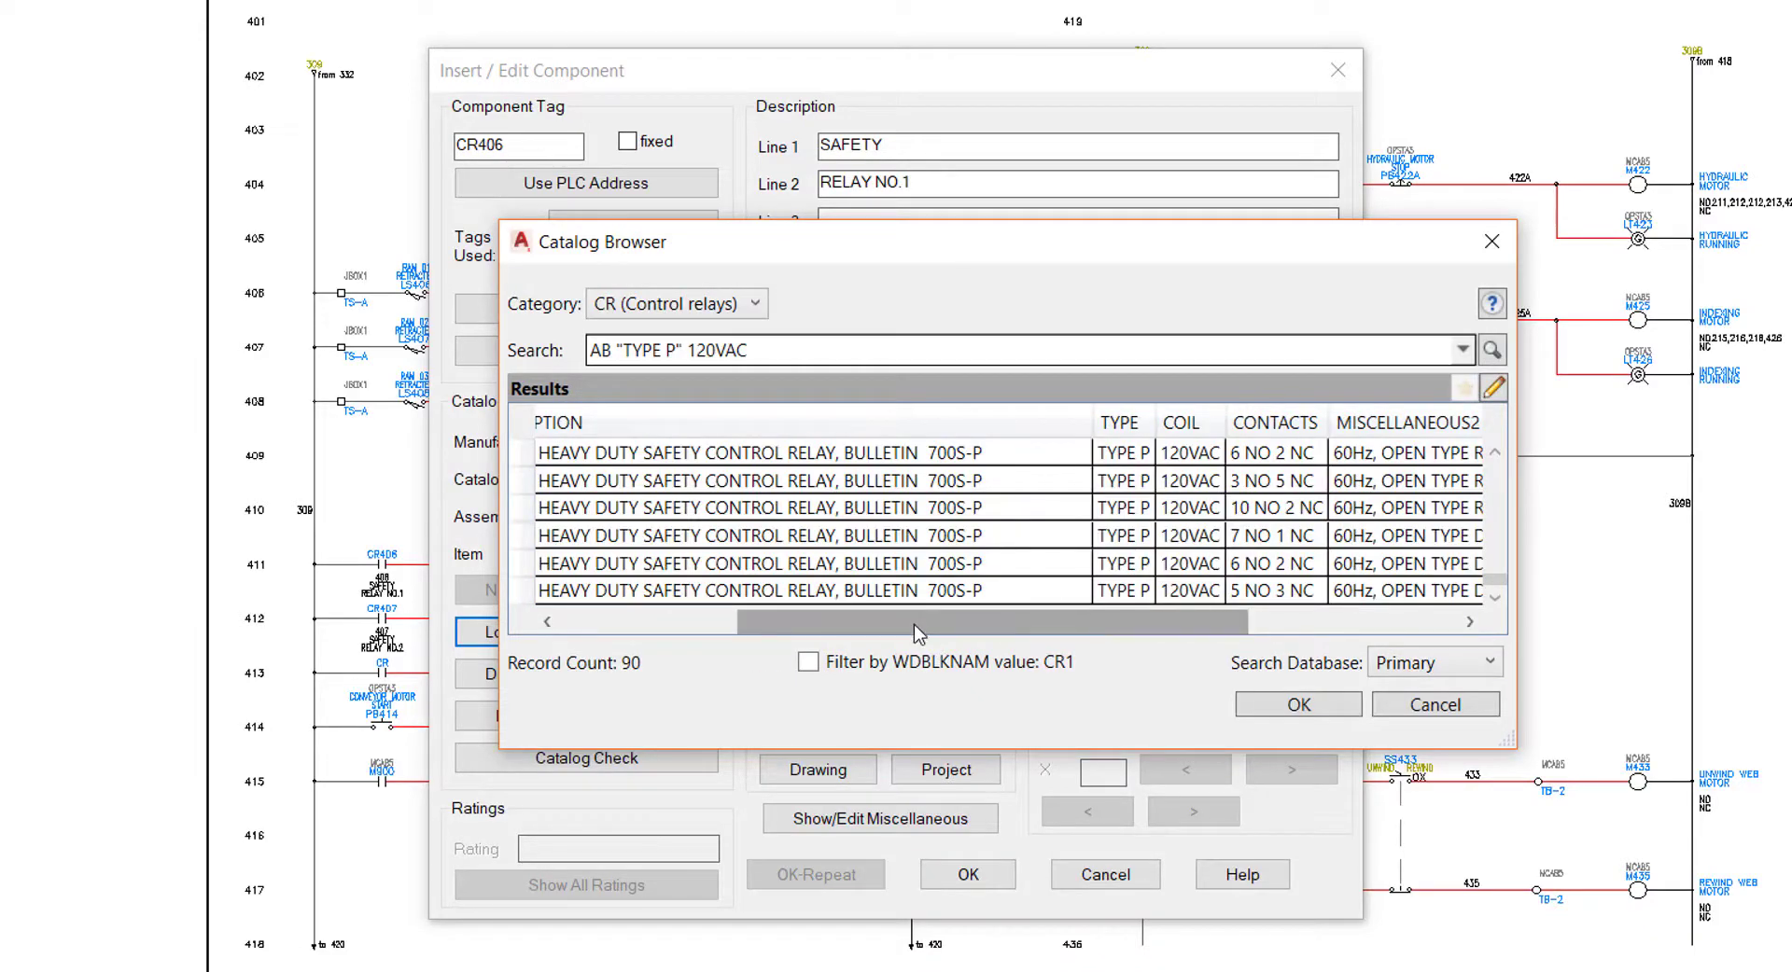
# Search the catalog for ADSK, select part 12345-2 and apply it to CR406.
pyautogui.moveTo(914, 624); pyautogui.dragTo(696, 627)
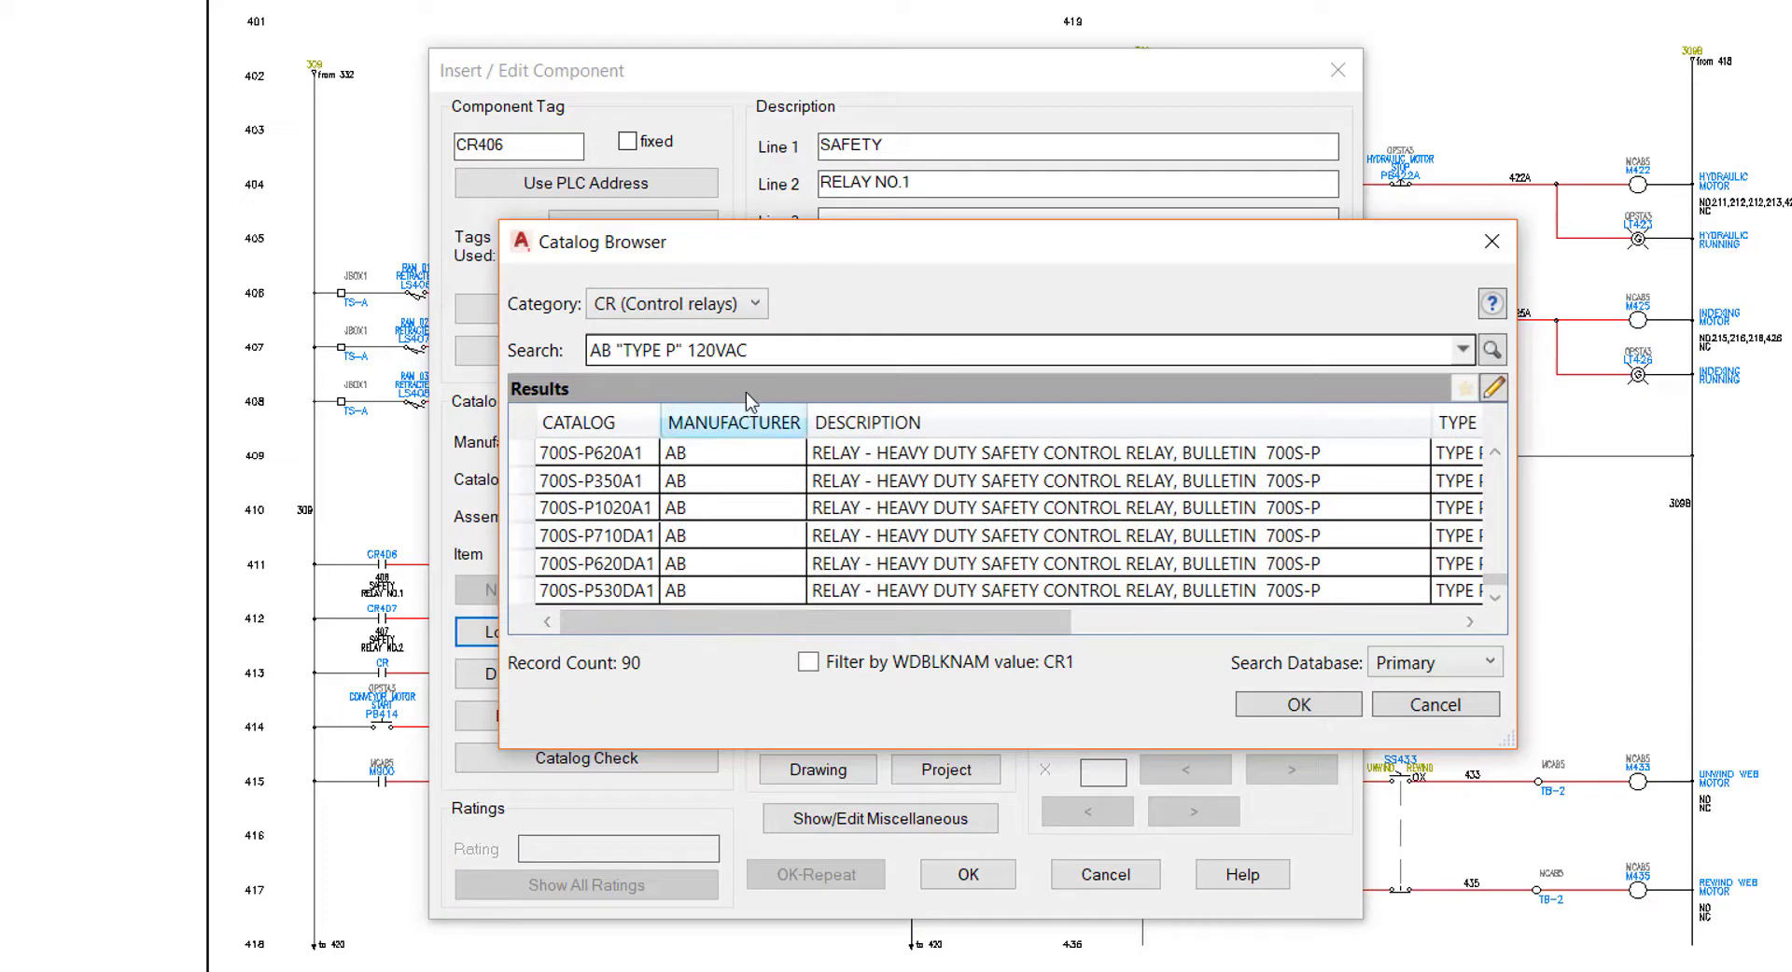
pyautogui.moveTo(749, 353); pyautogui.dragTo(600, 353)
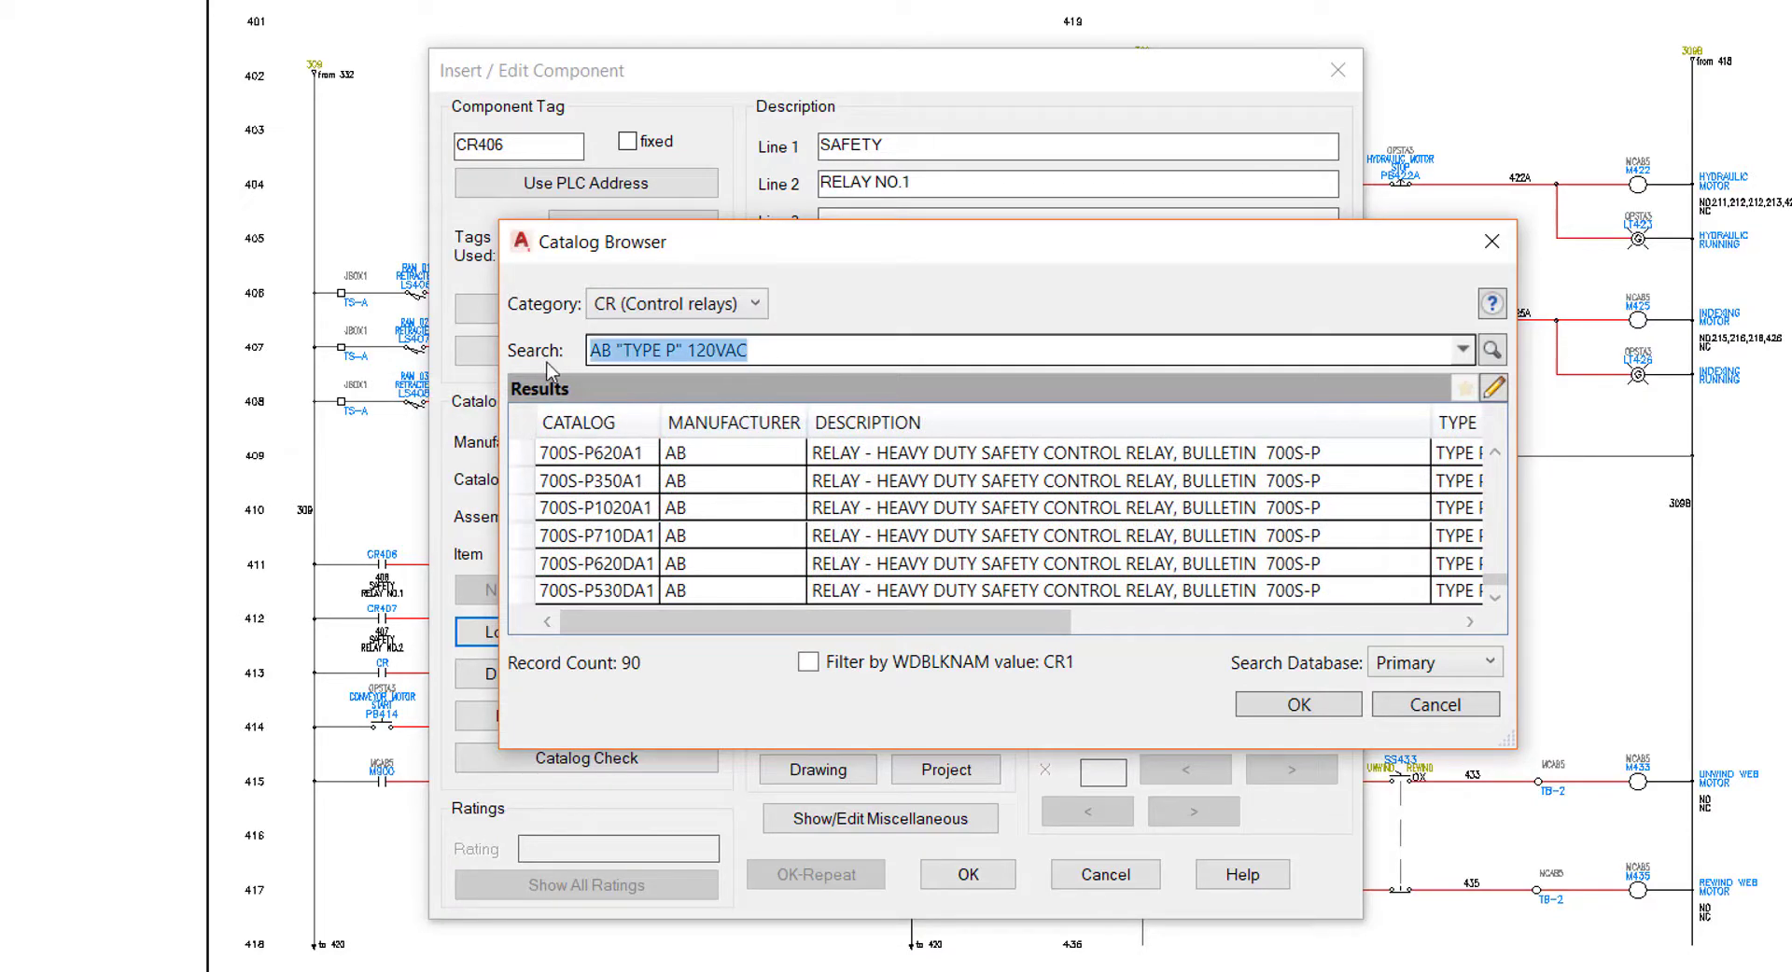
pyautogui.write('ADSK')
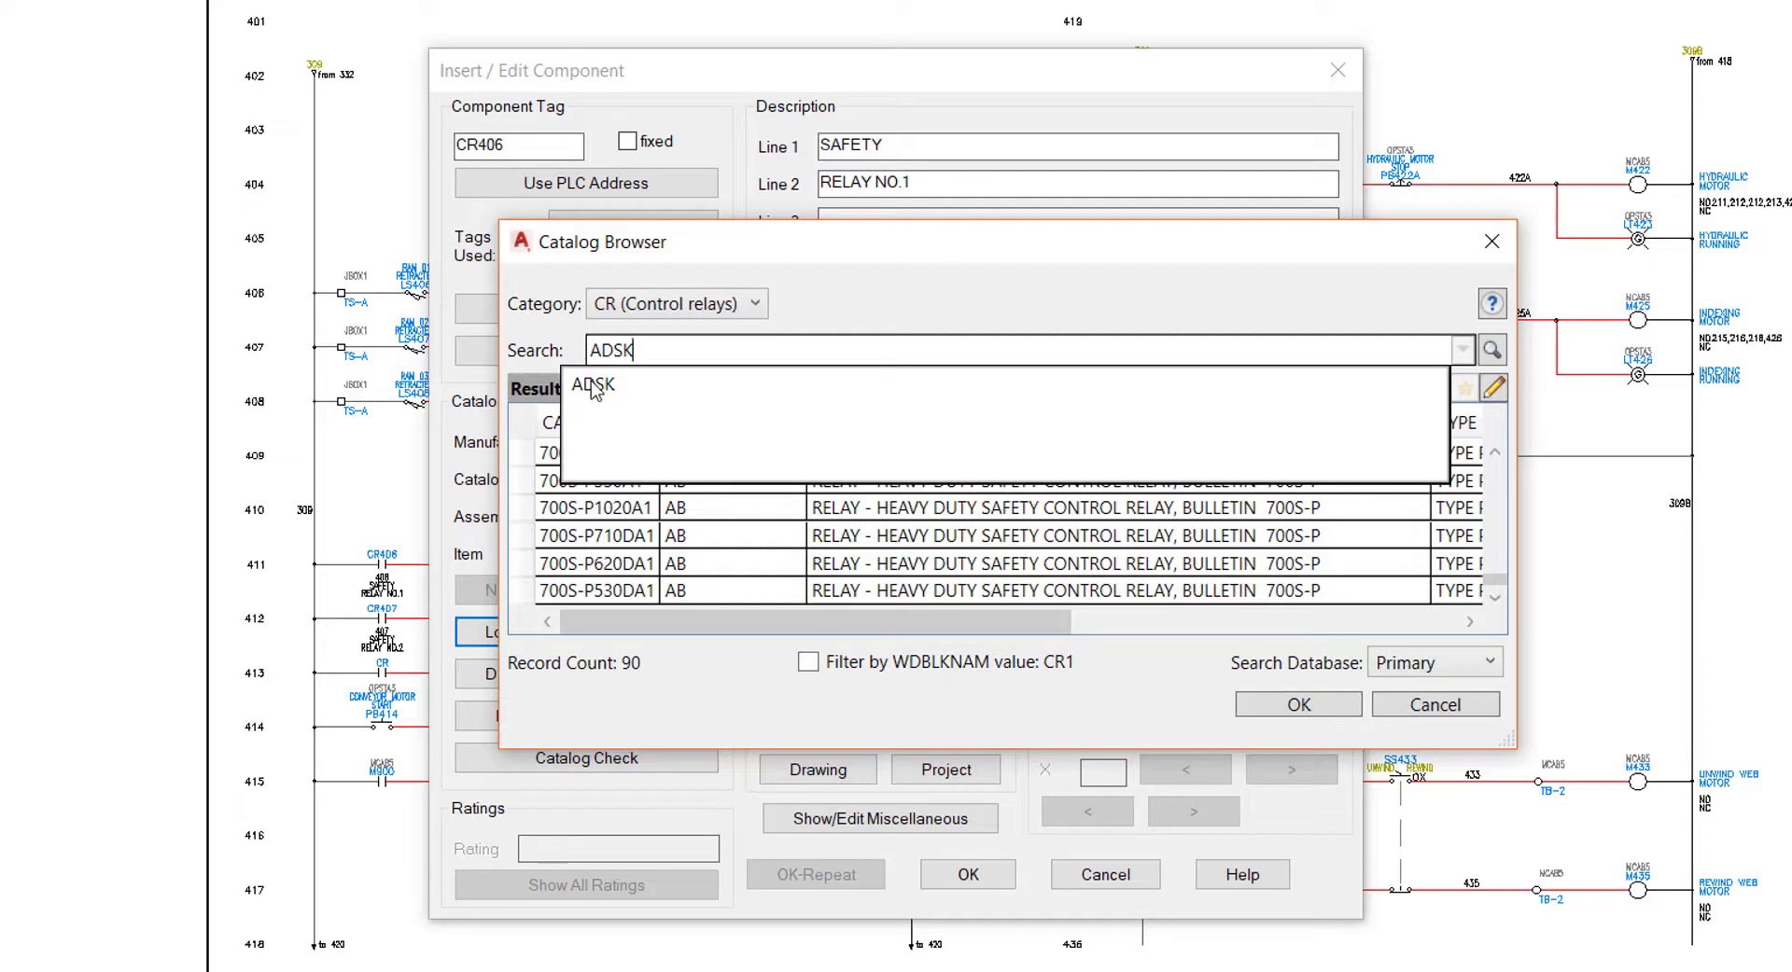
pyautogui.click(595, 386)
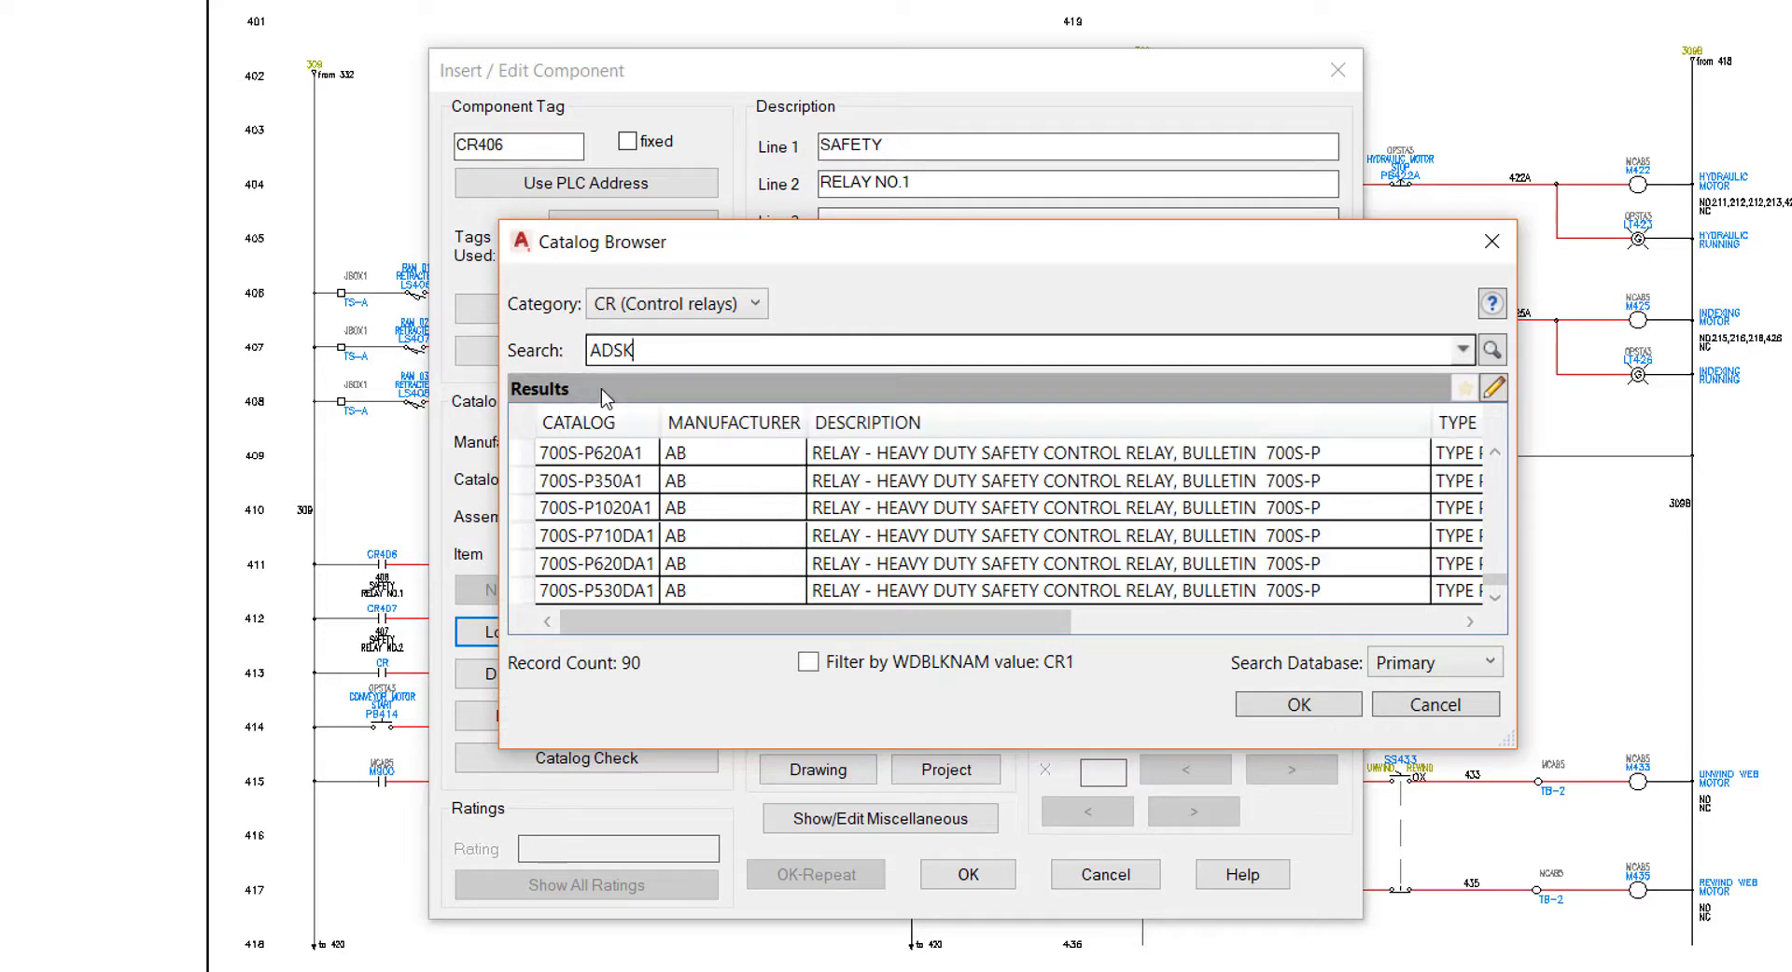
pyautogui.click(1491, 349)
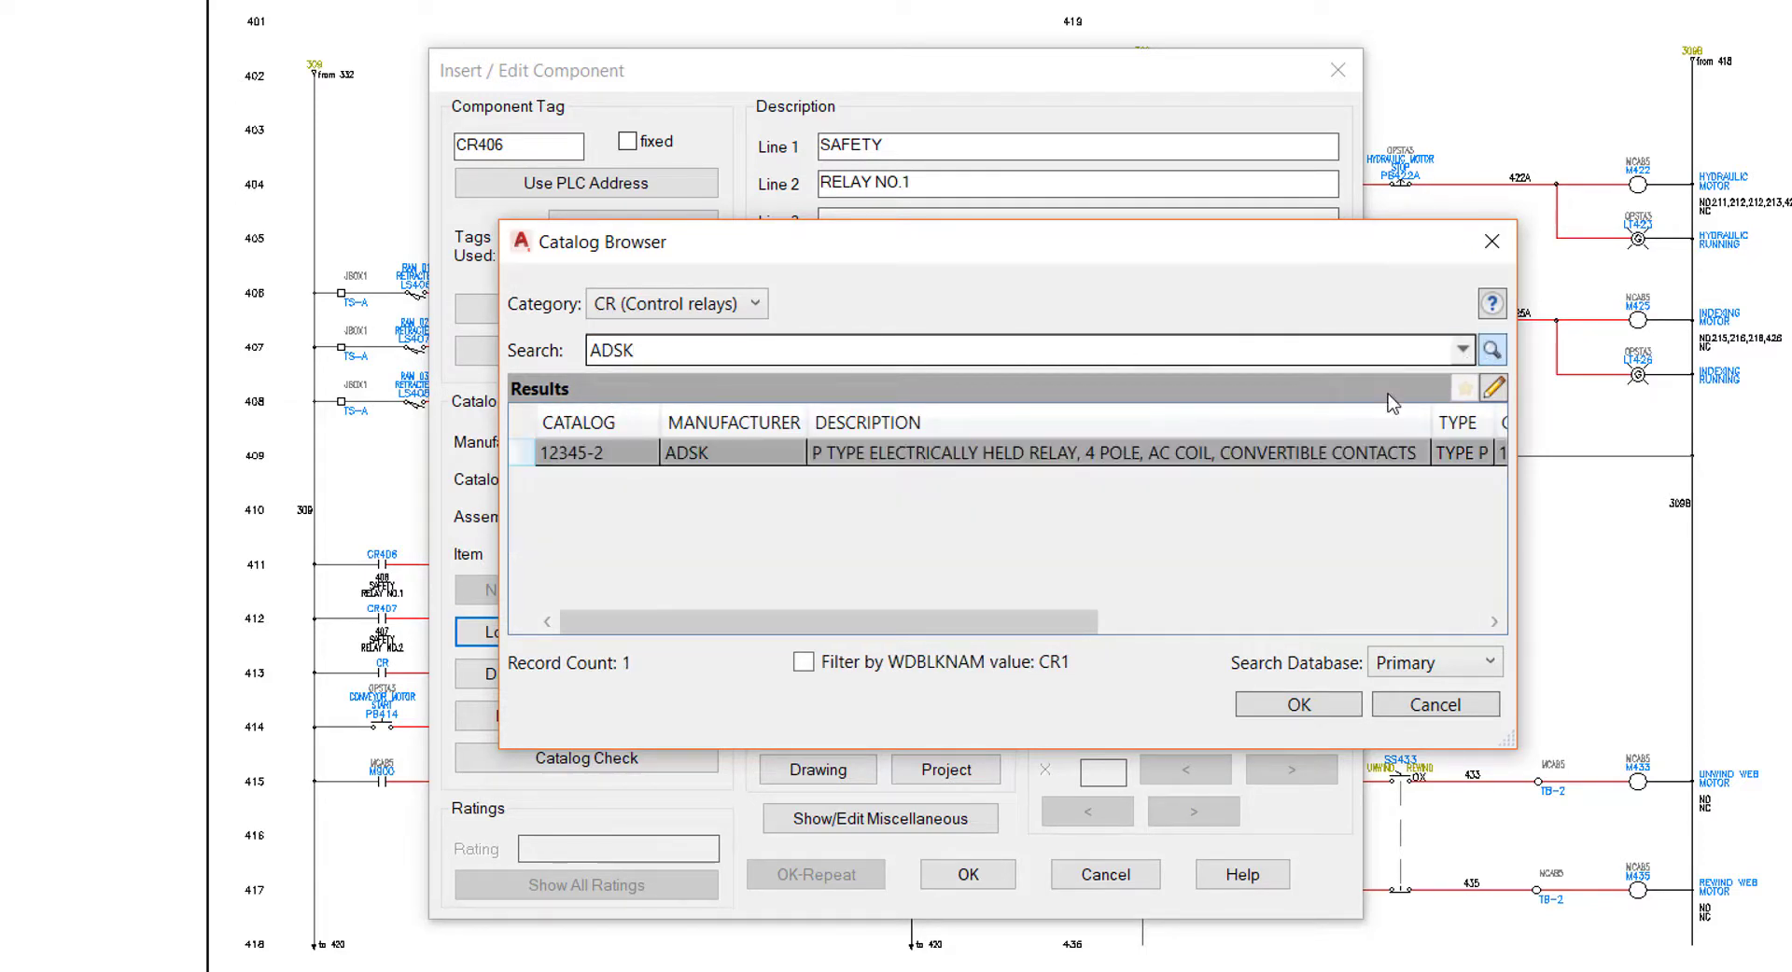
pyautogui.click(622, 457)
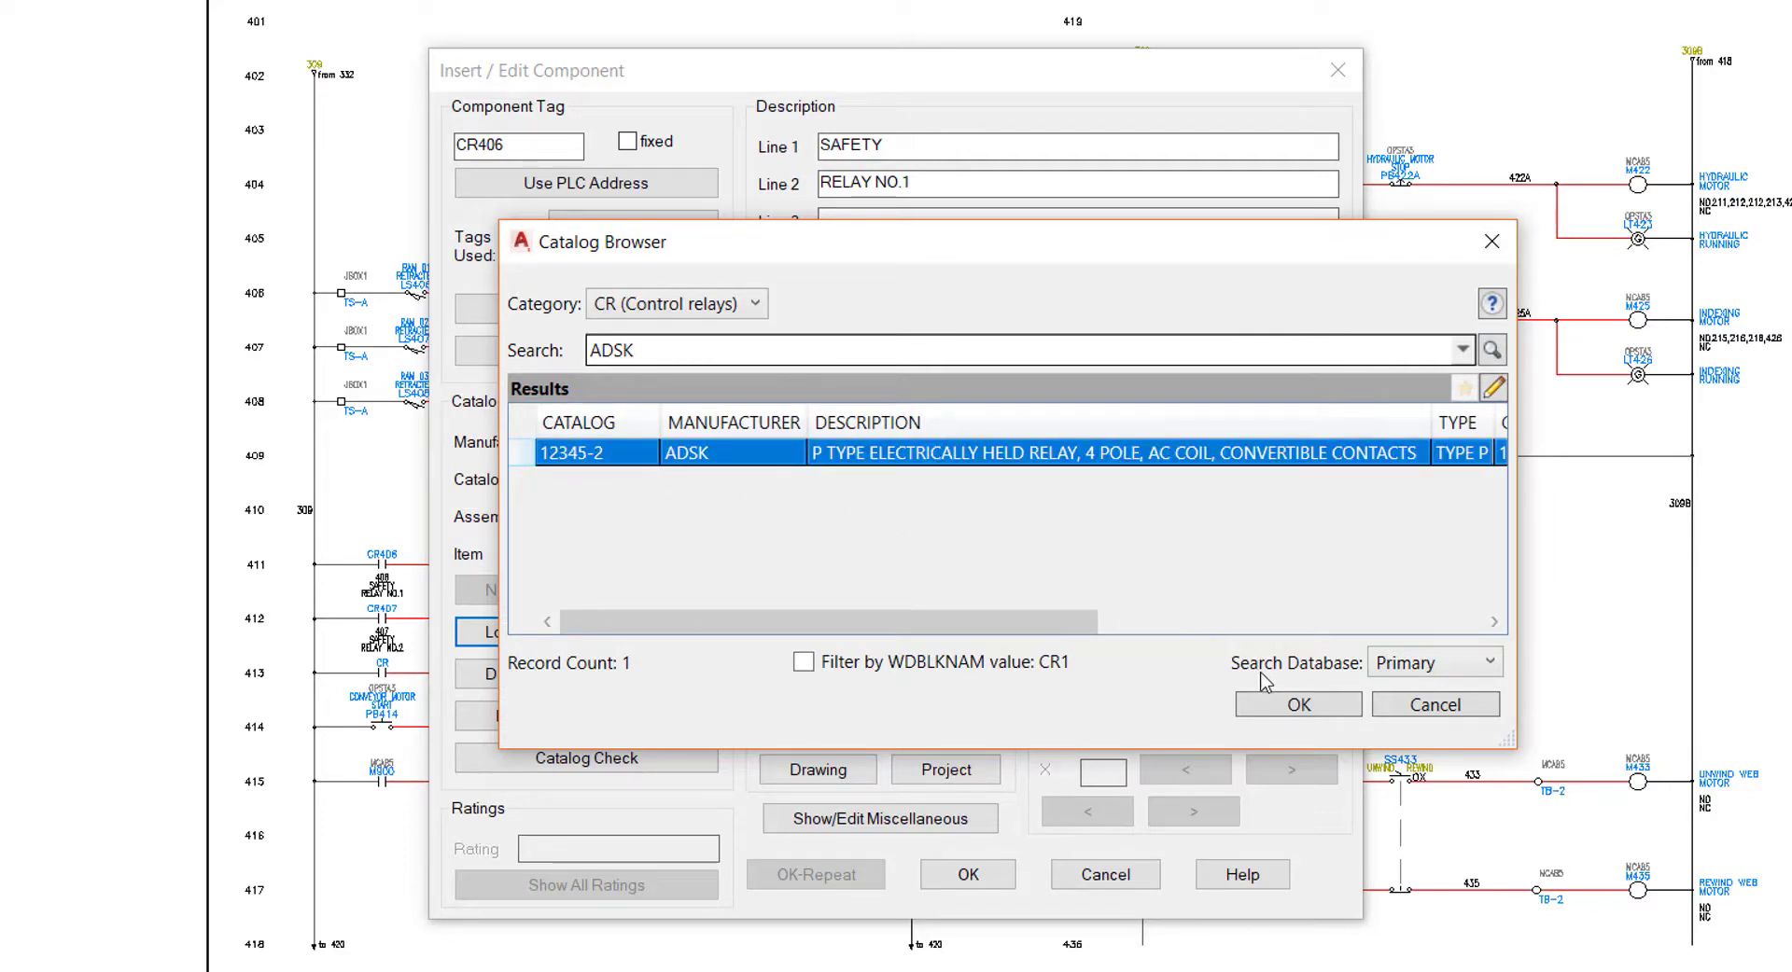
pyautogui.click(1299, 704)
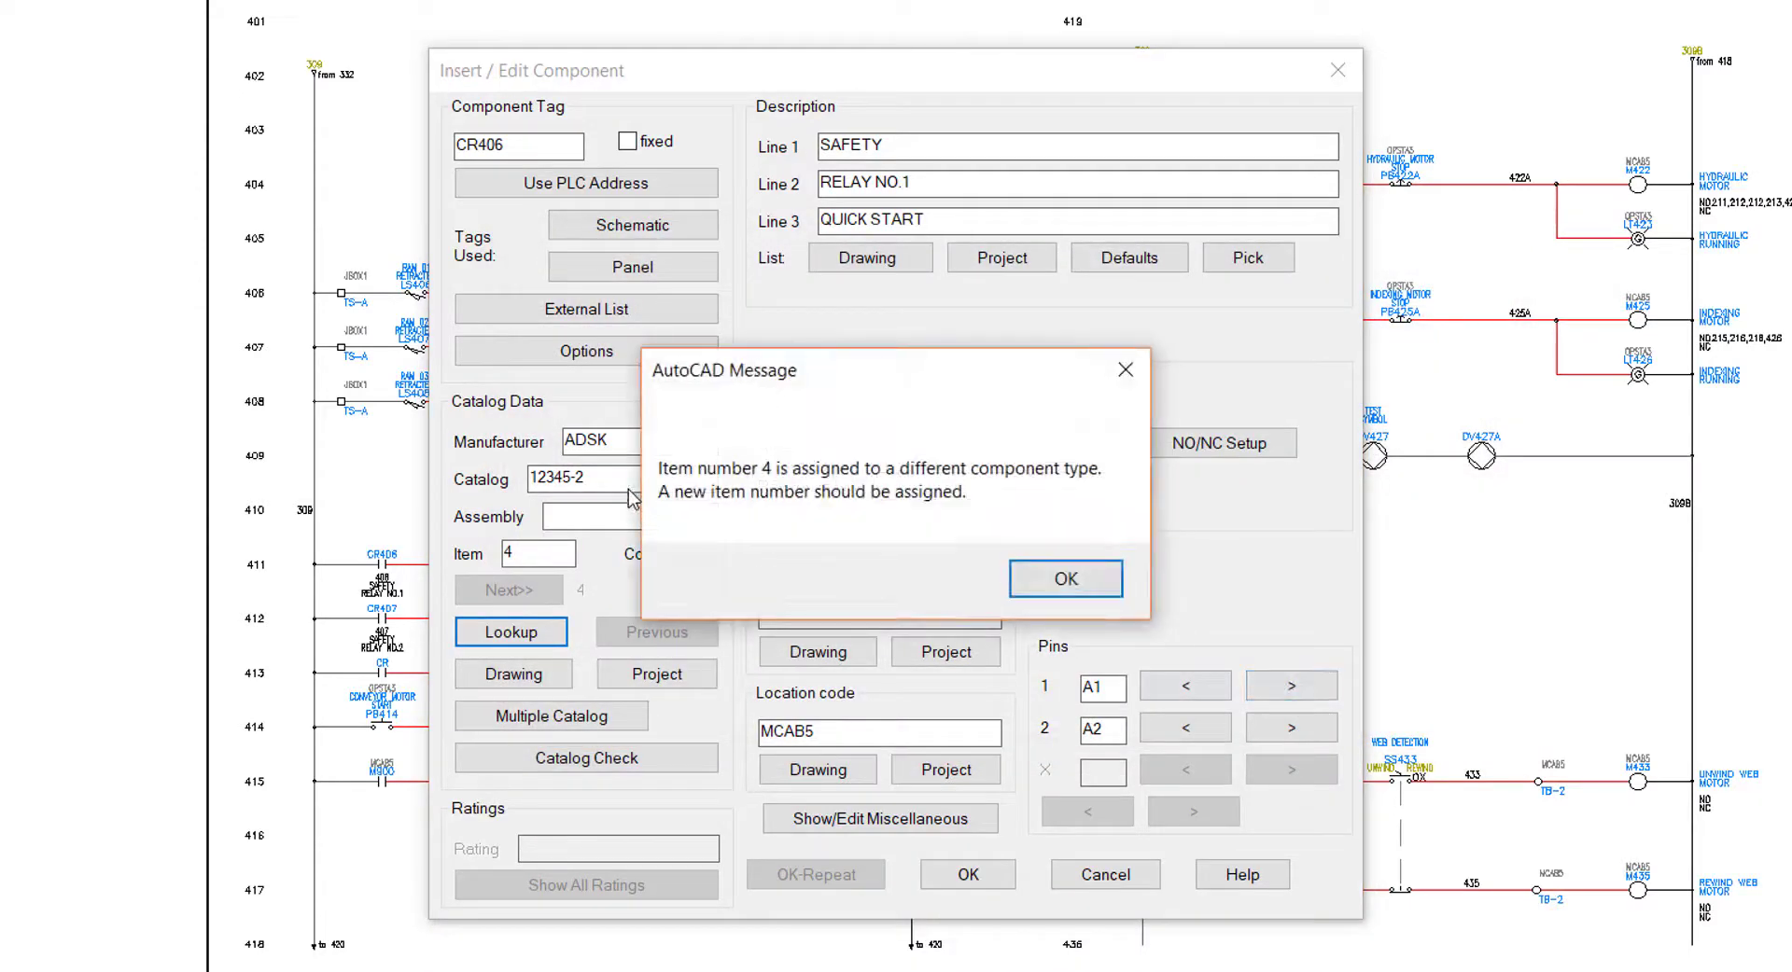
# Confirm CR406's edits, updating the footprint catalog, related contacts and other drawings, then always QSAVE.
pyautogui.click(1067, 580)
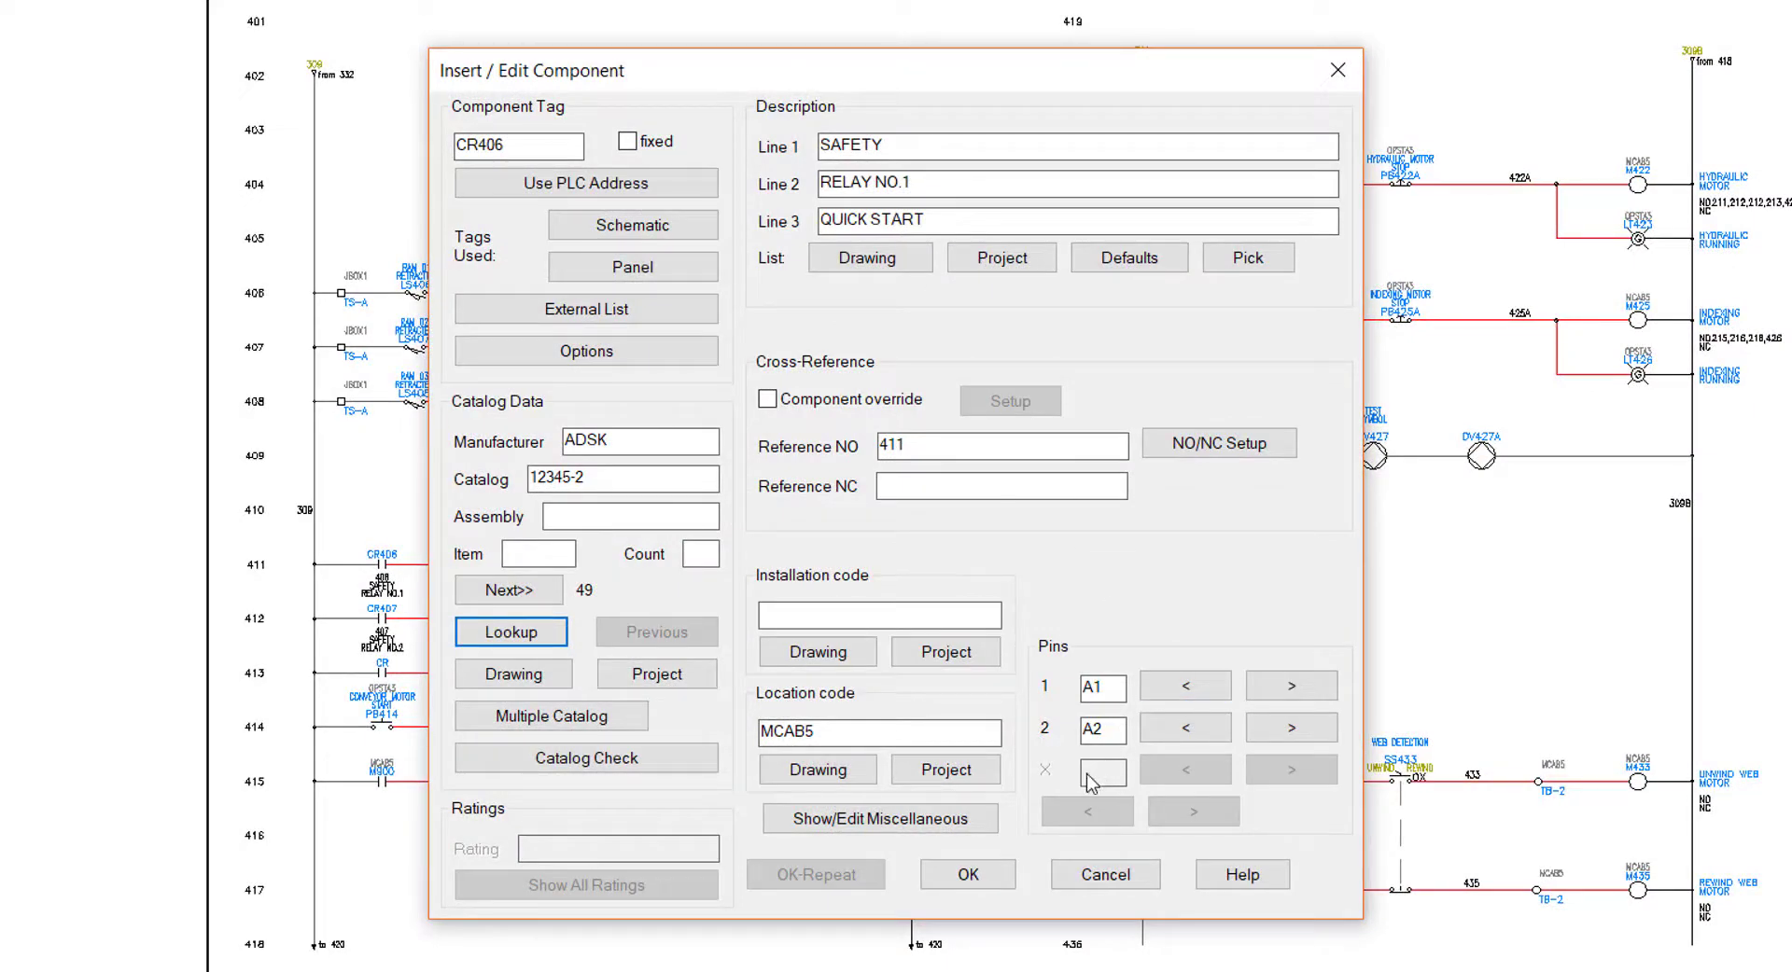
pyautogui.click(979, 881)
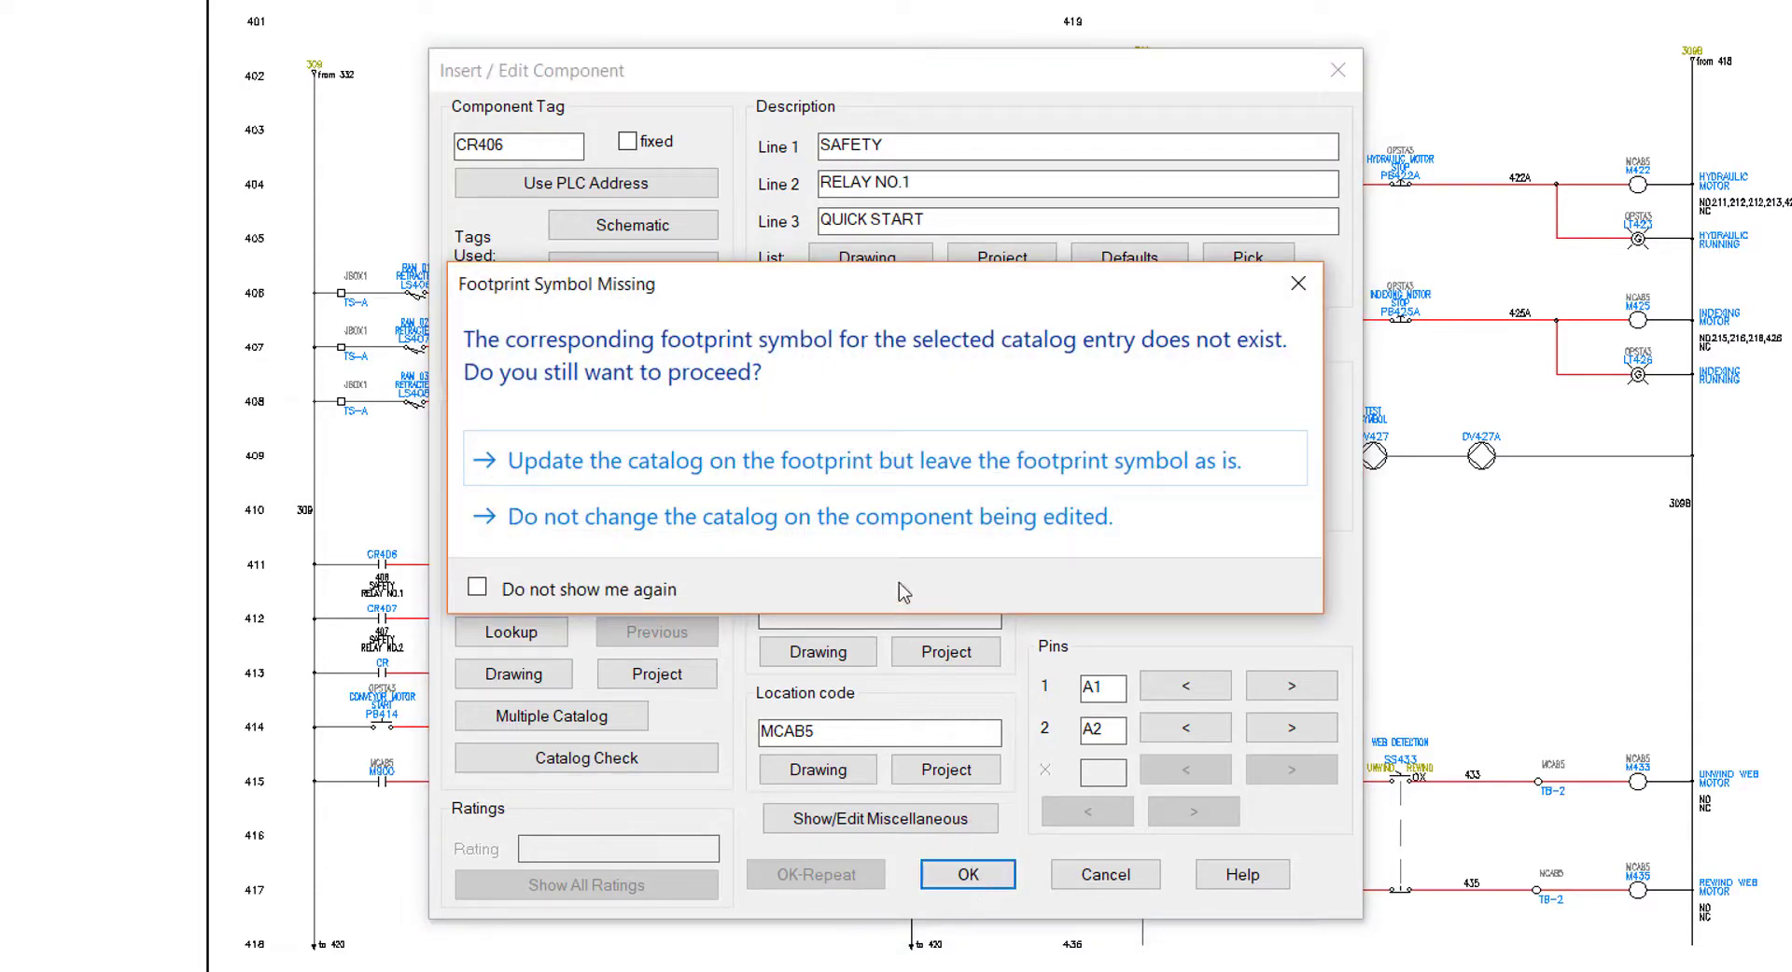
pyautogui.click(881, 481)
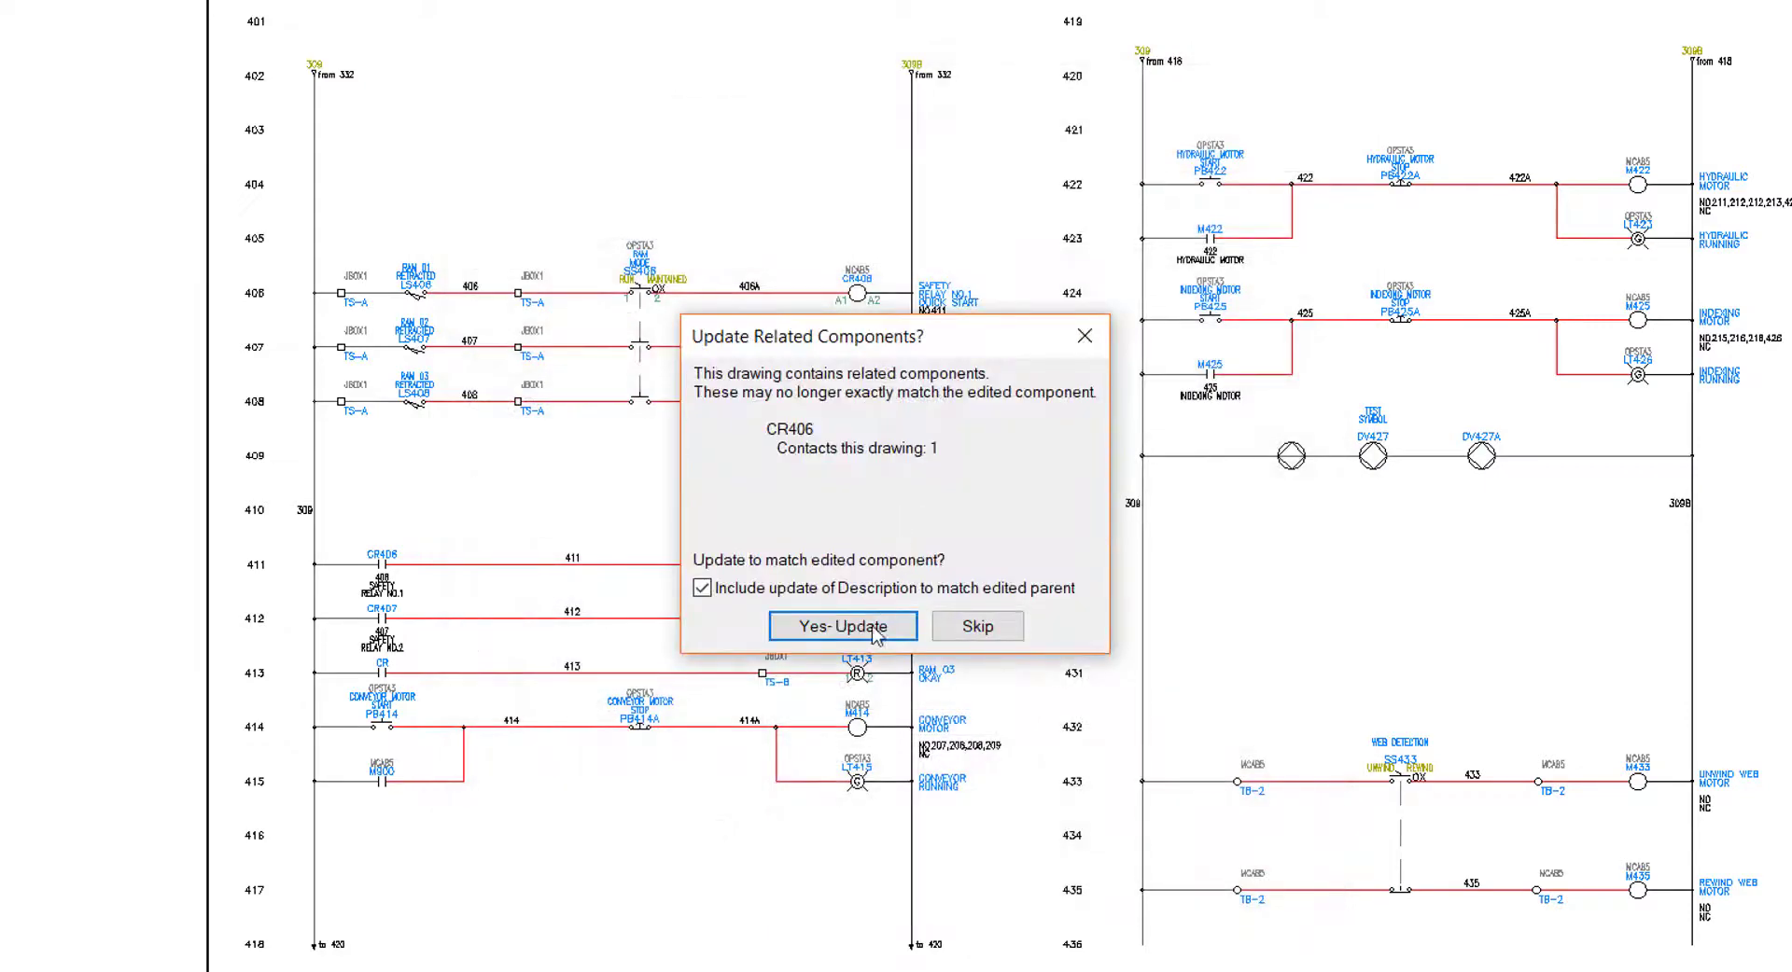
pyautogui.click(870, 631)
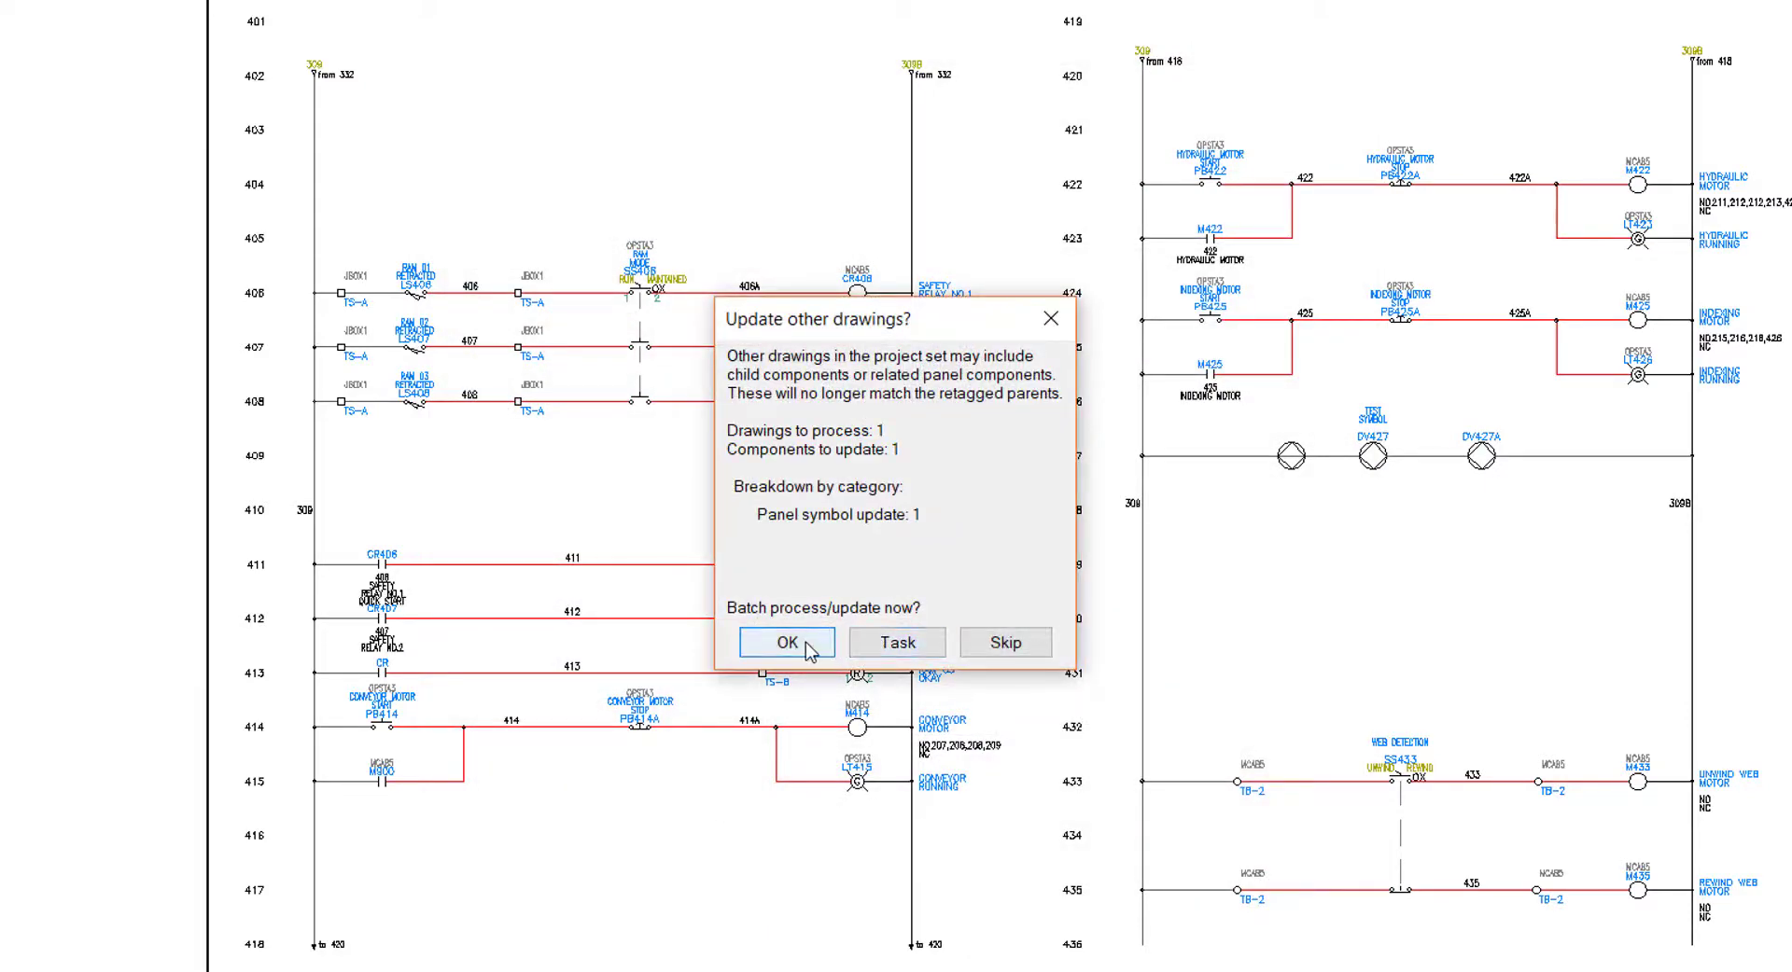
pyautogui.click(810, 648)
pyautogui.click(1032, 534)
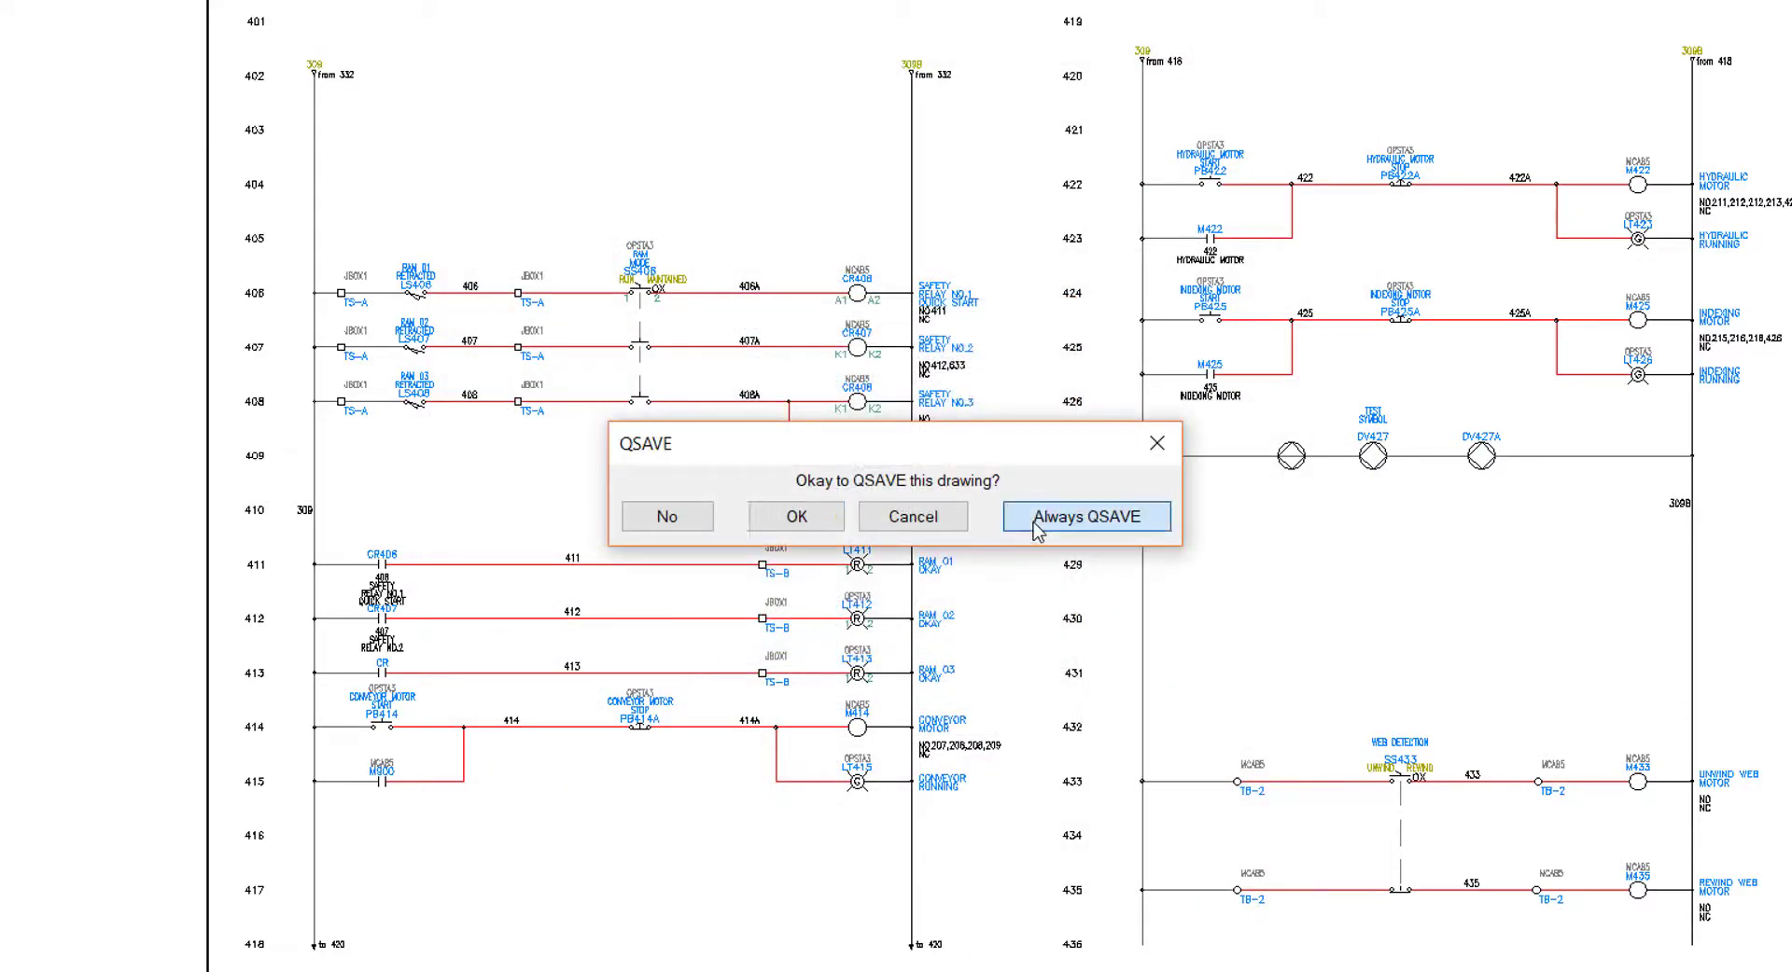